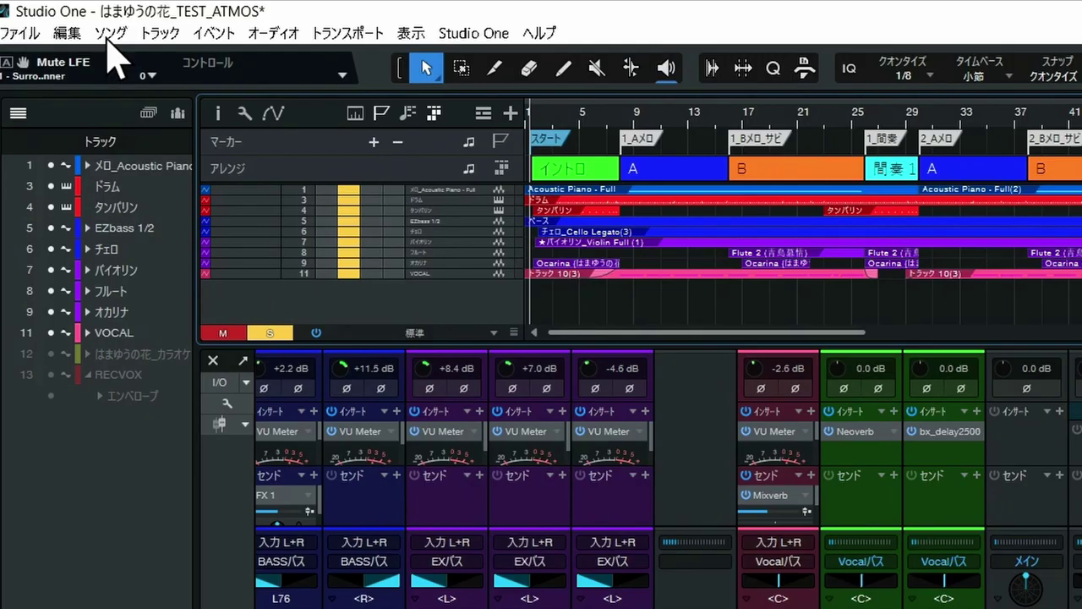
- Set the song's spatial audio mode to Dolby Atmos with a 7.1.4 output format and apply the settings
click(68, 21)
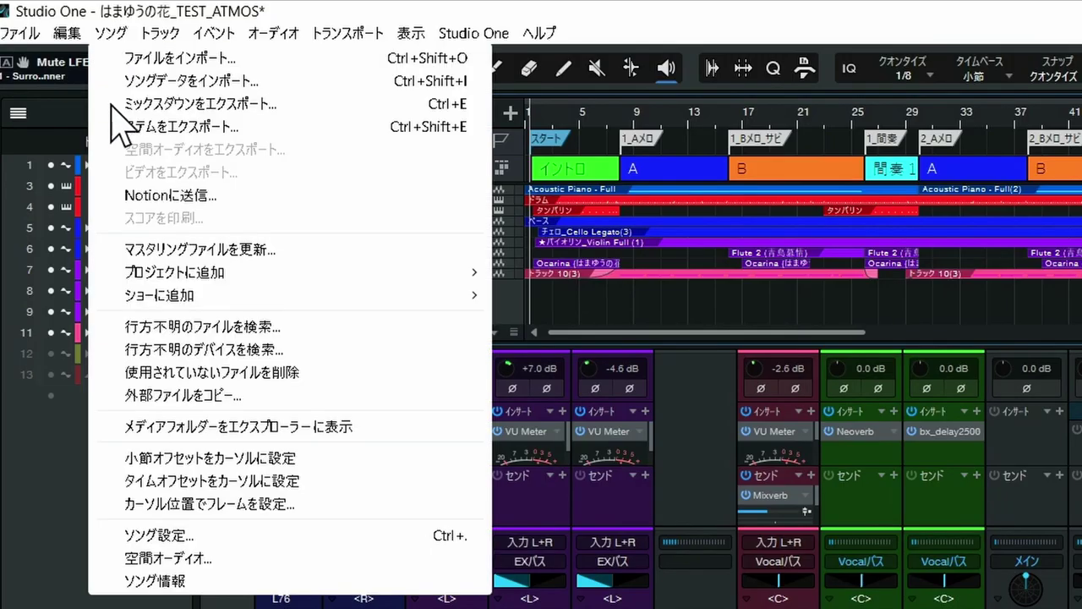
click(147, 558)
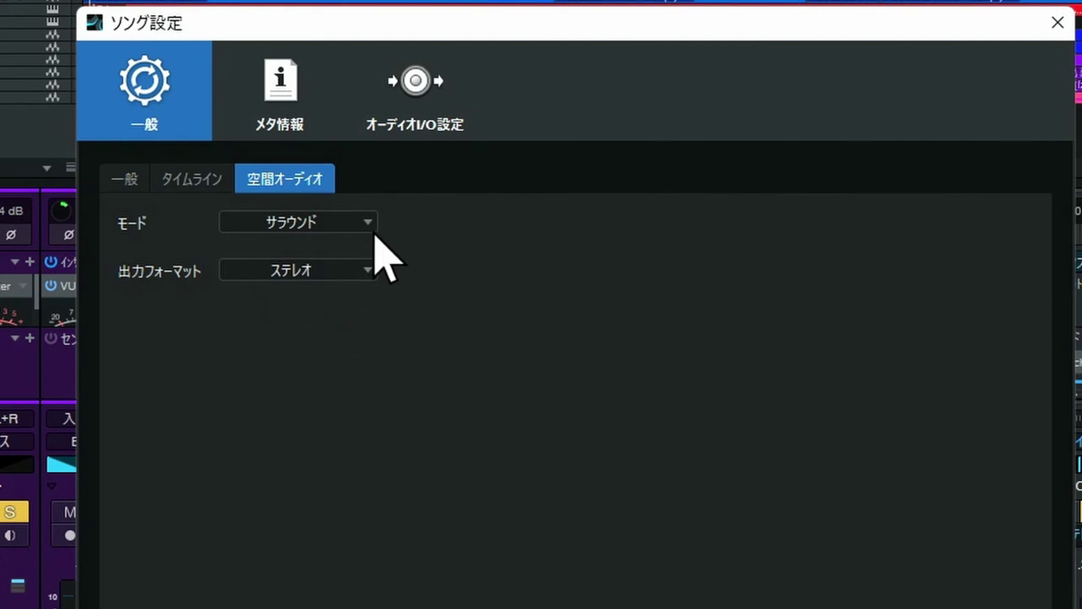
click(370, 223)
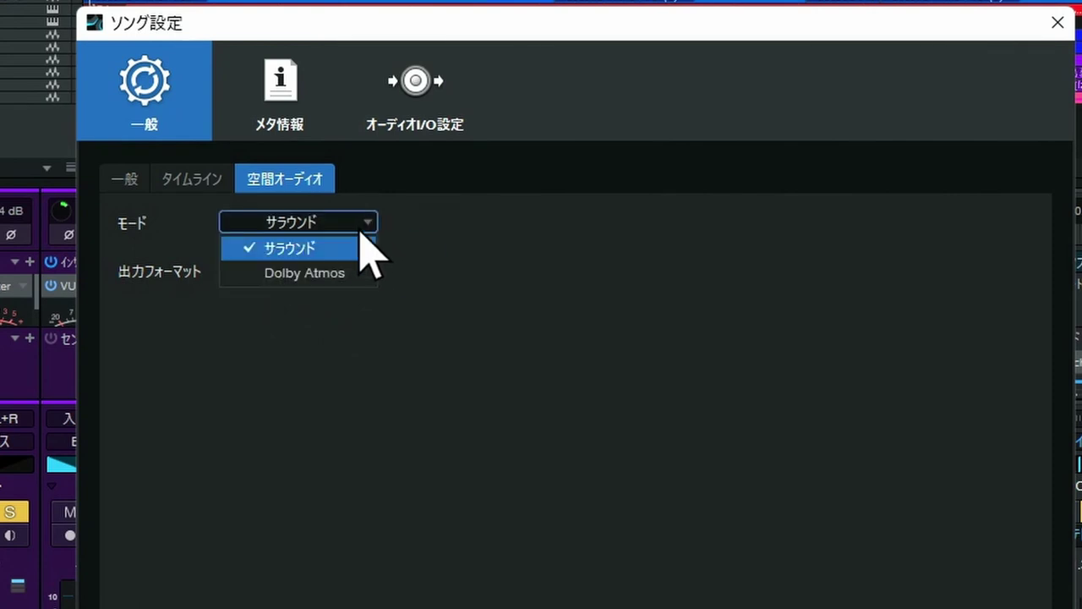
click(343, 273)
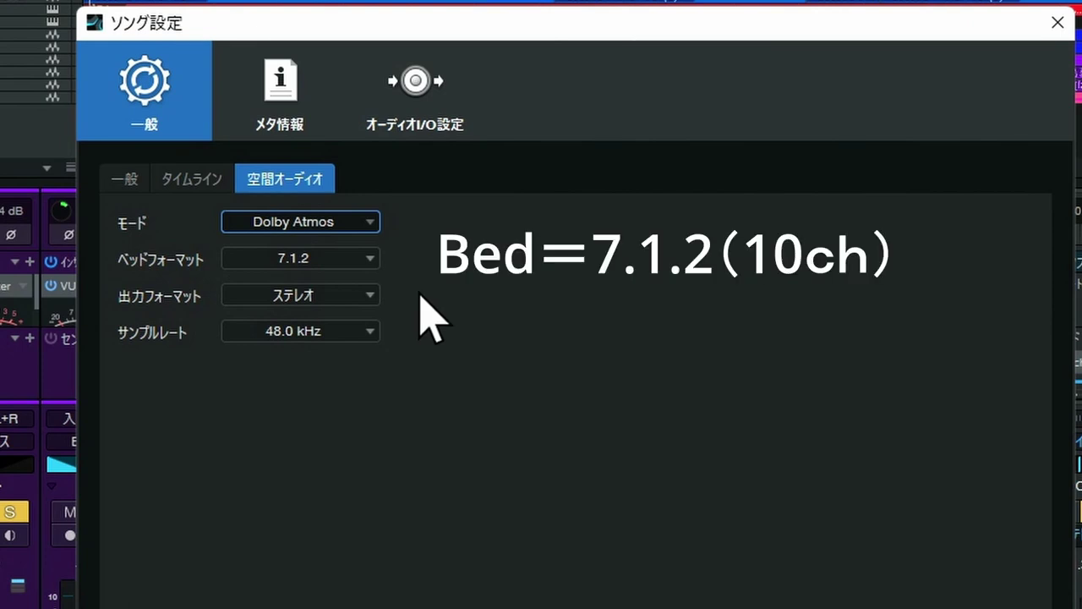
click(379, 295)
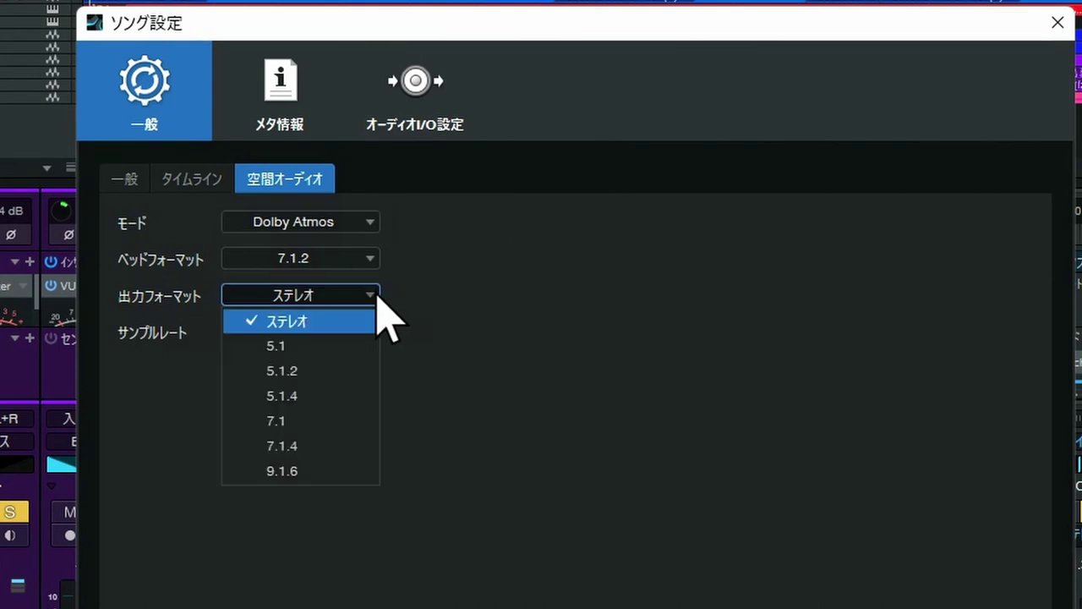
click(334, 457)
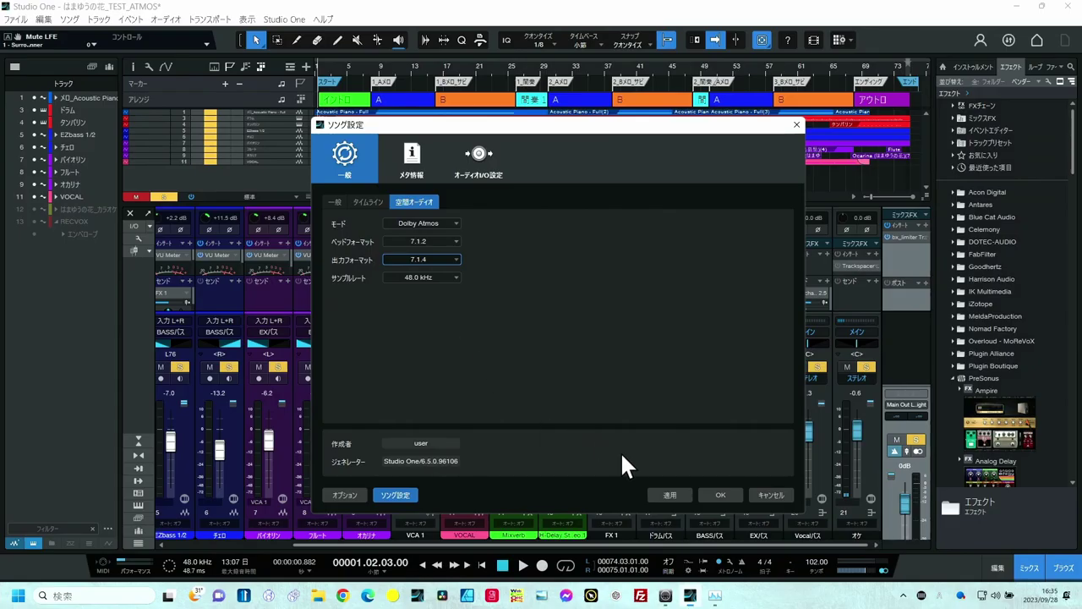
click(677, 490)
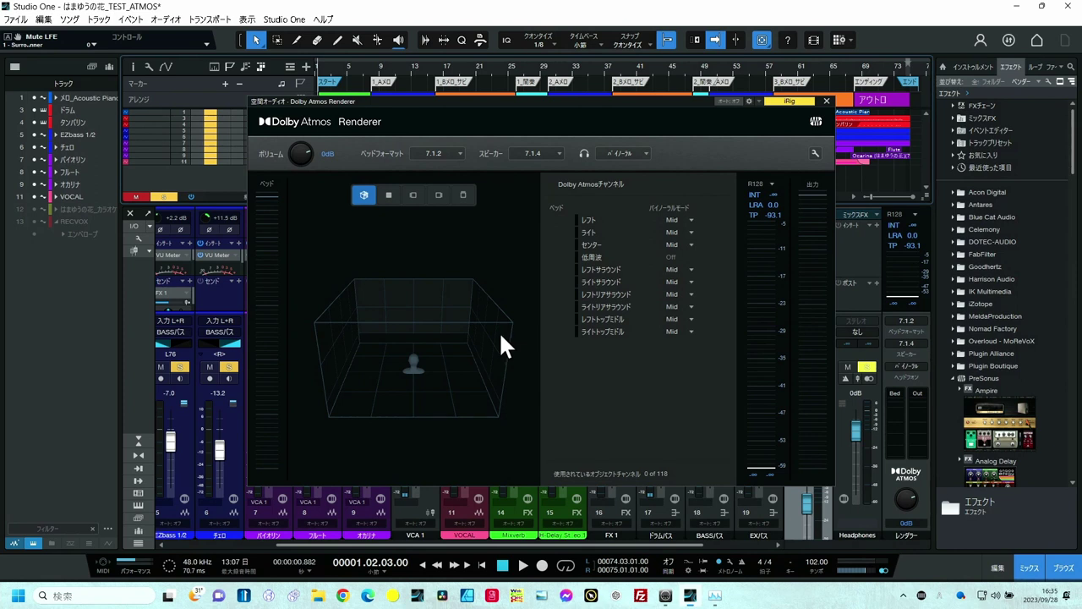
- Try the stereo headphone output in the Dolby Atmos Renderer, and return it to binaural
drag(499, 331, 462, 282)
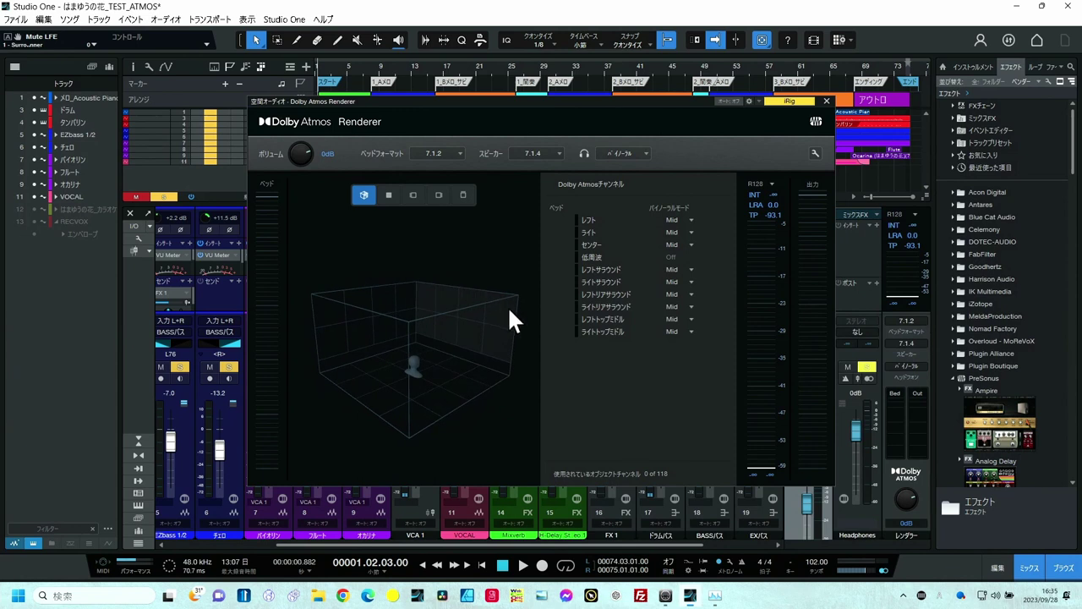
drag(415, 333, 477, 322)
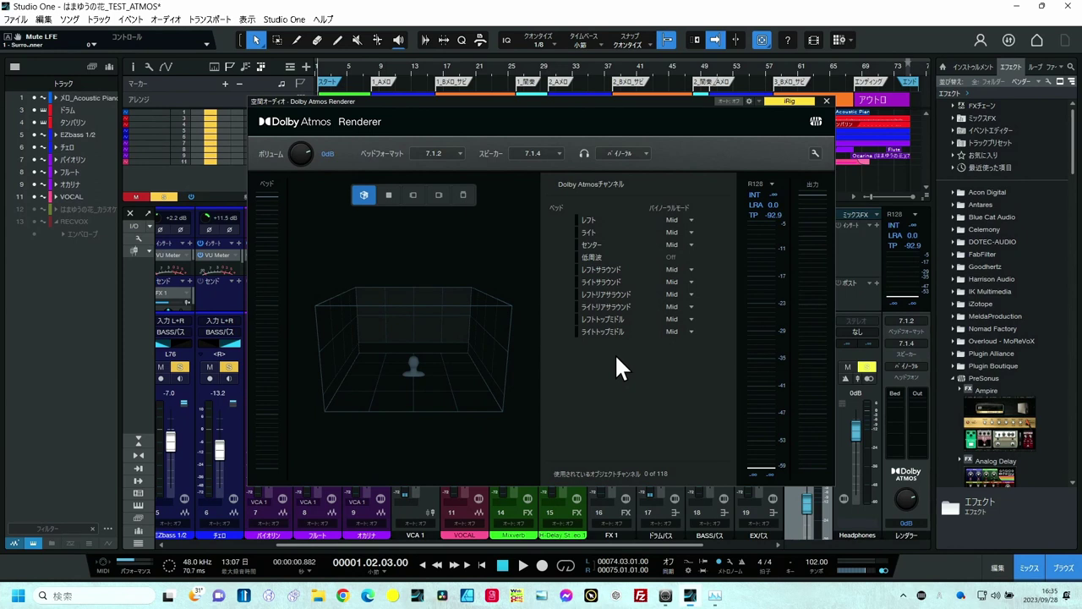
click(648, 153)
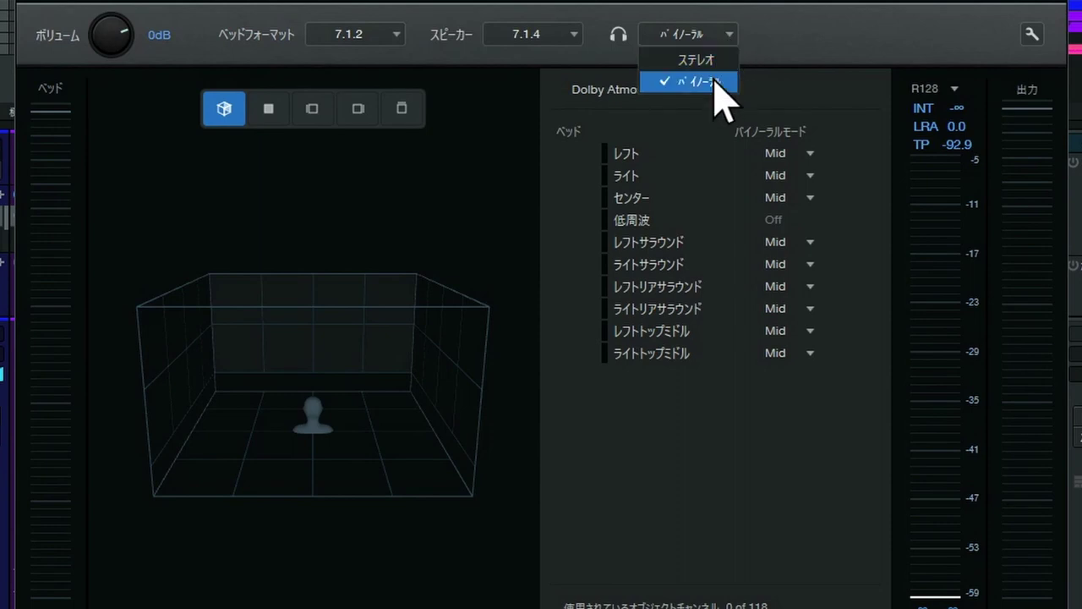
click(715, 67)
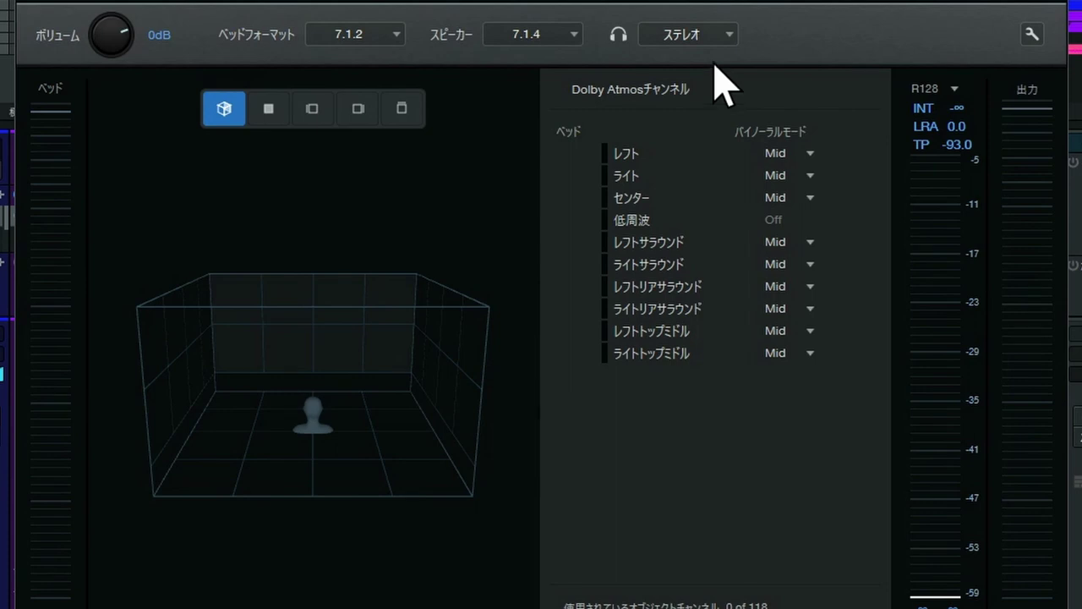
click(727, 40)
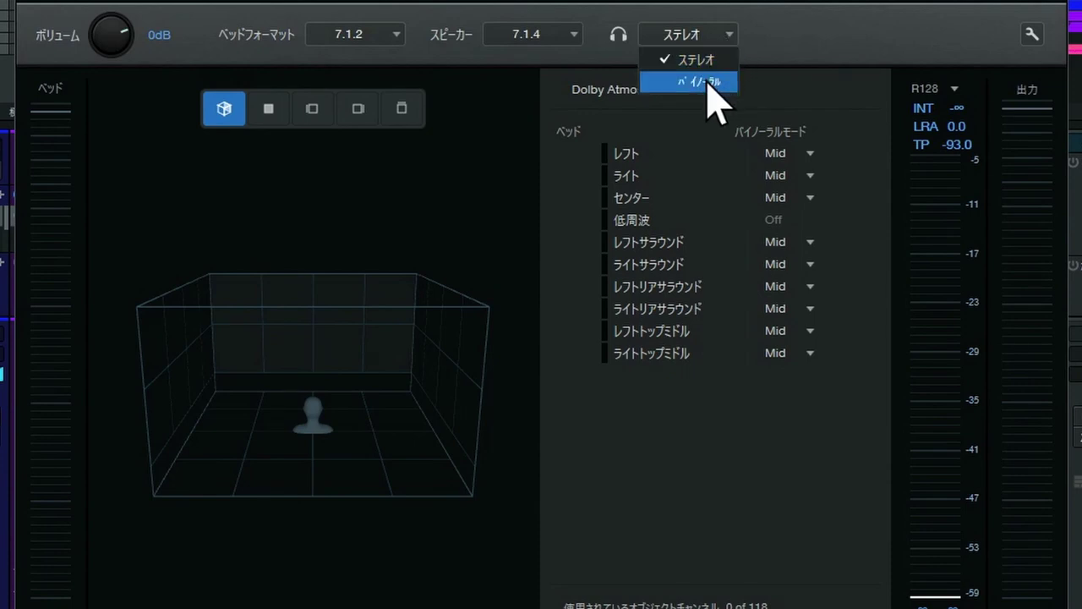
click(708, 83)
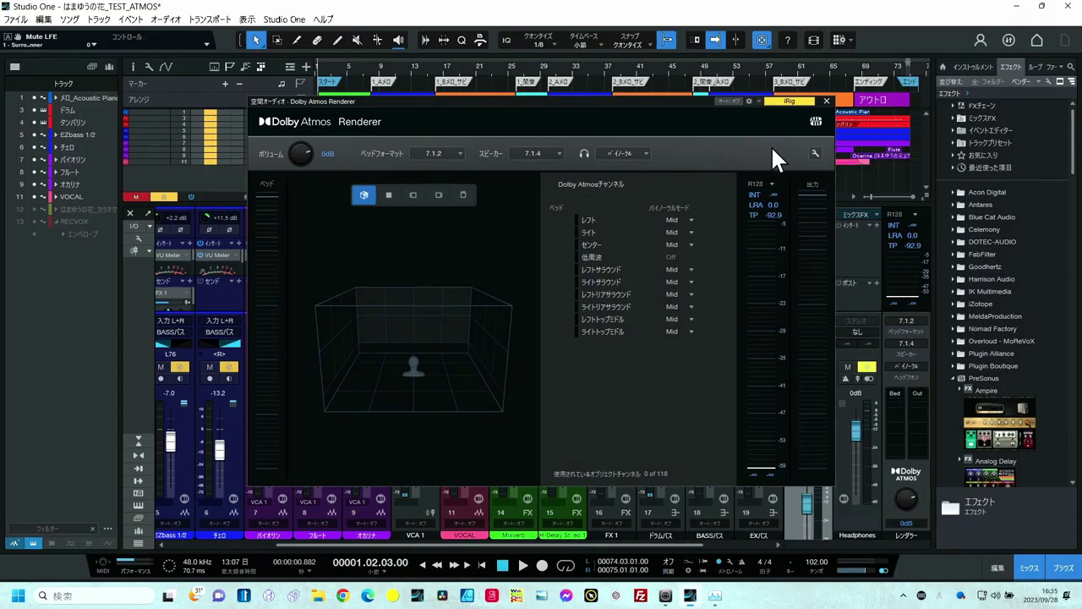
- In the song's audio output setup, clear the main (メイン) output's hardware assignments and route Headphones to Main Out Left and Right
click(826, 100)
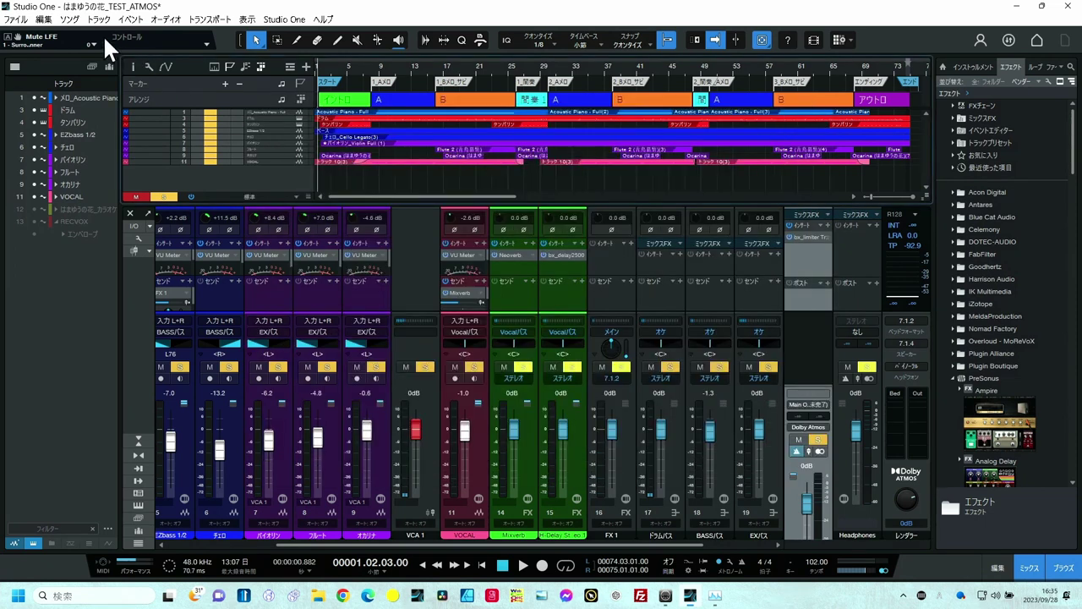
click(69, 19)
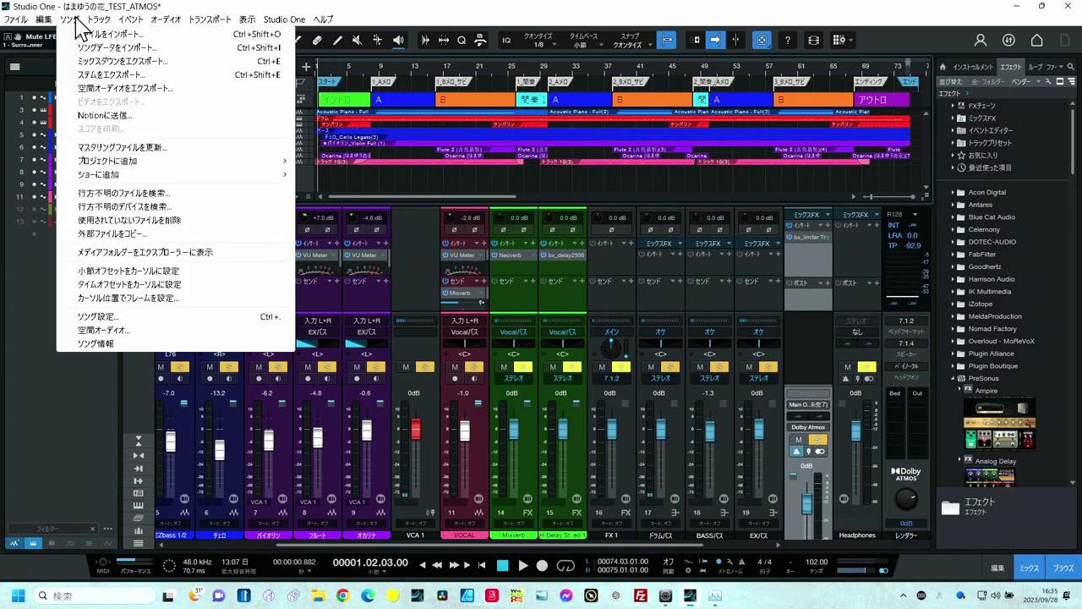
click(127, 318)
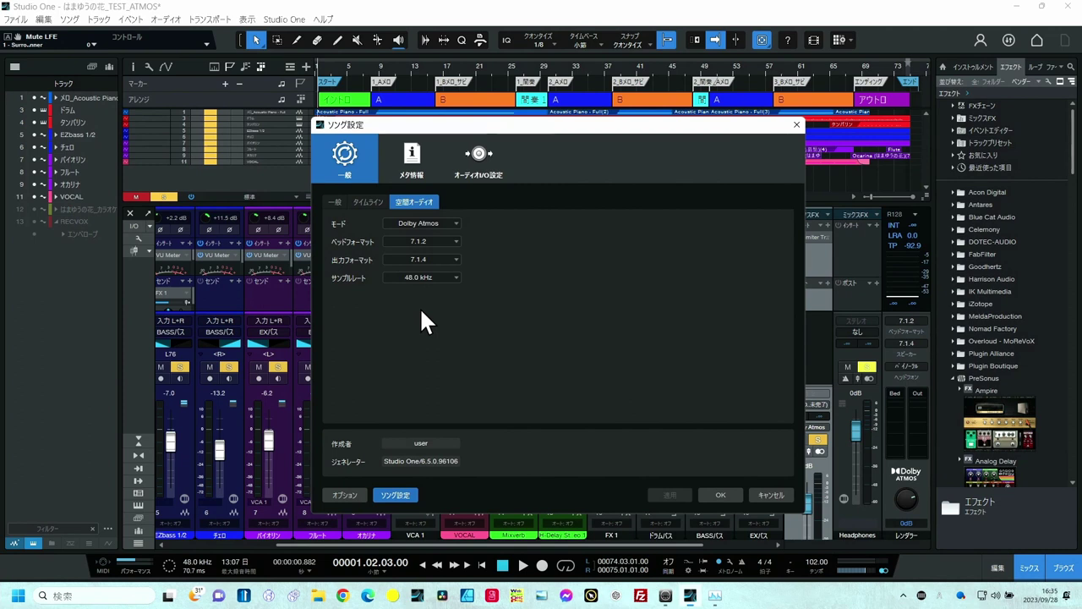
click(480, 156)
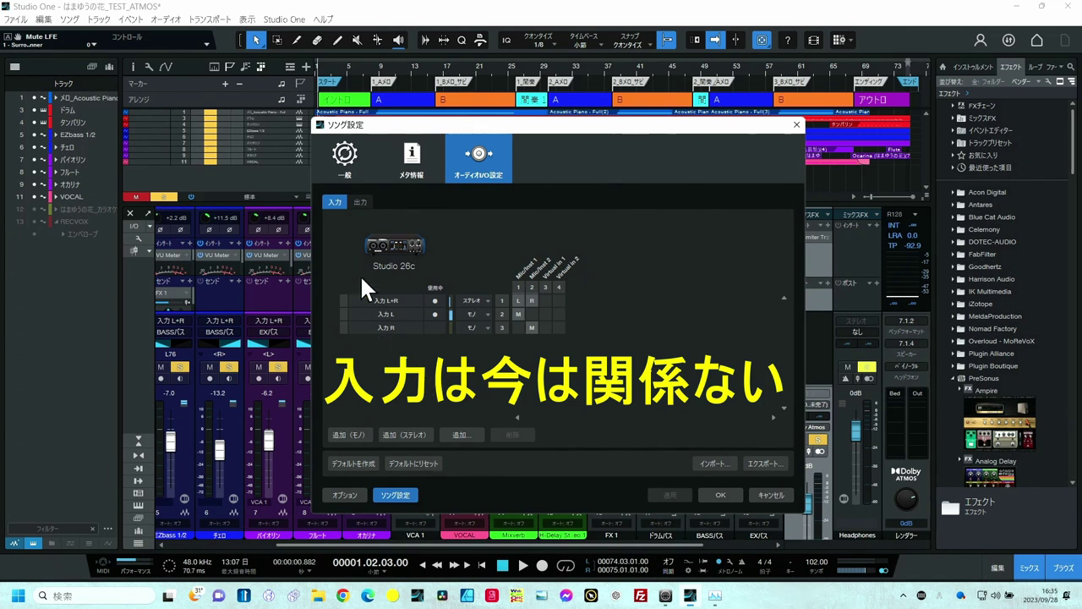
click(361, 203)
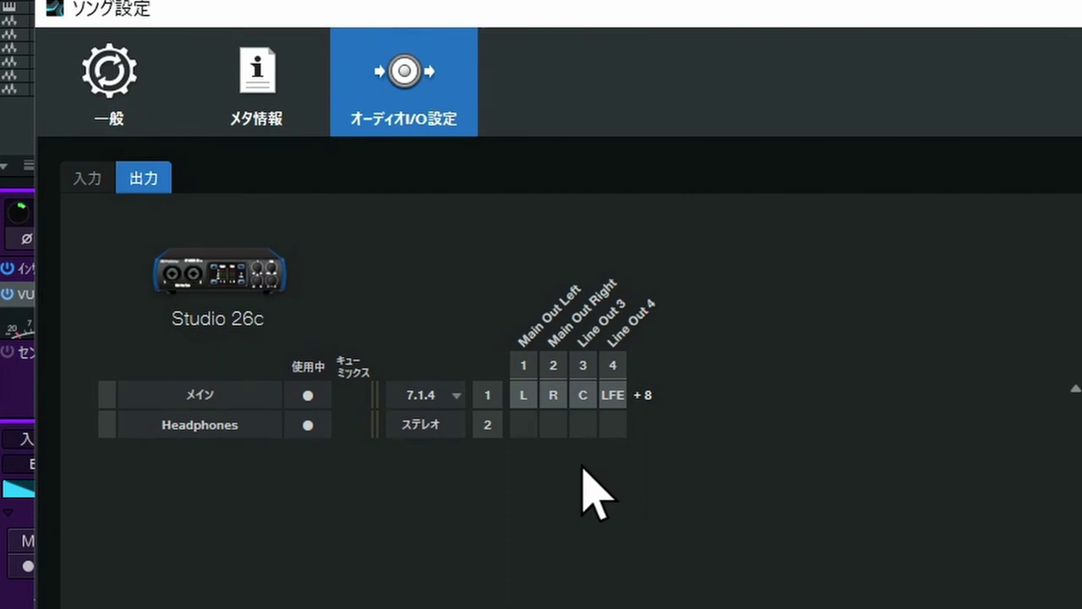
click(567, 402)
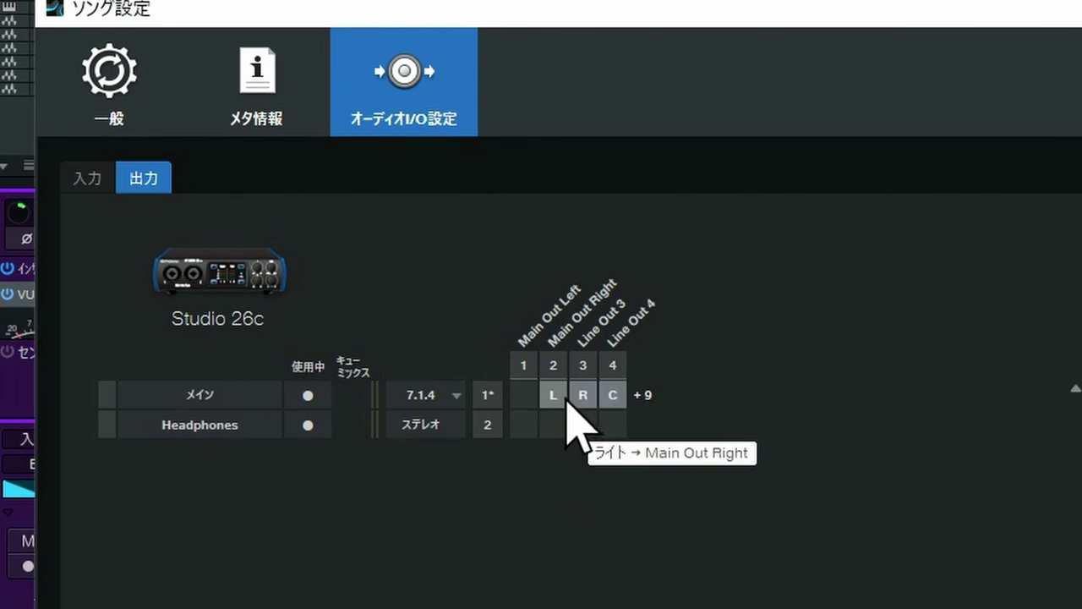
click(566, 402)
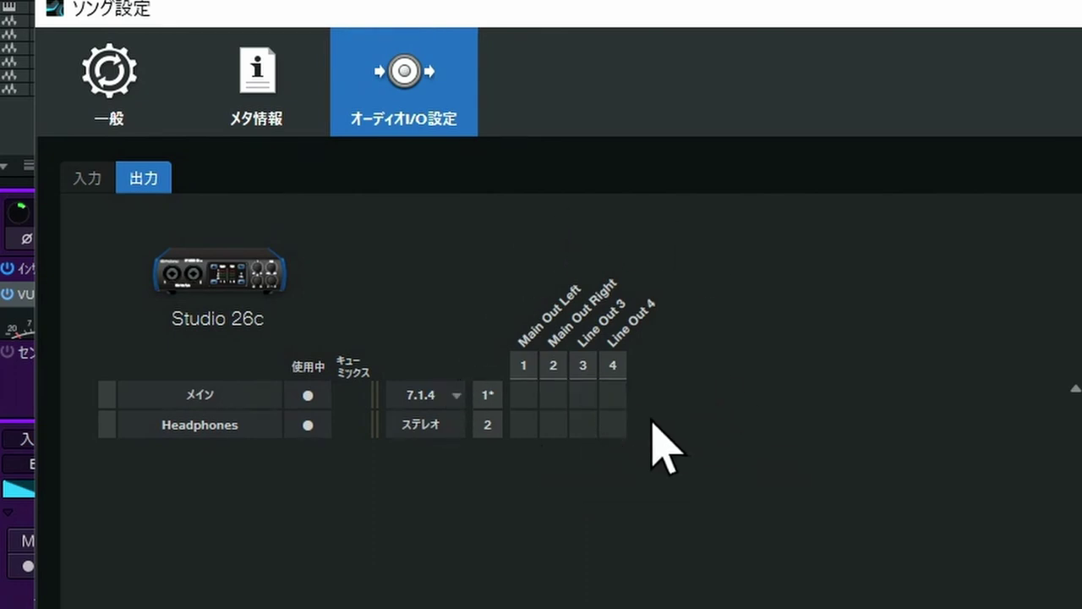
click(522, 427)
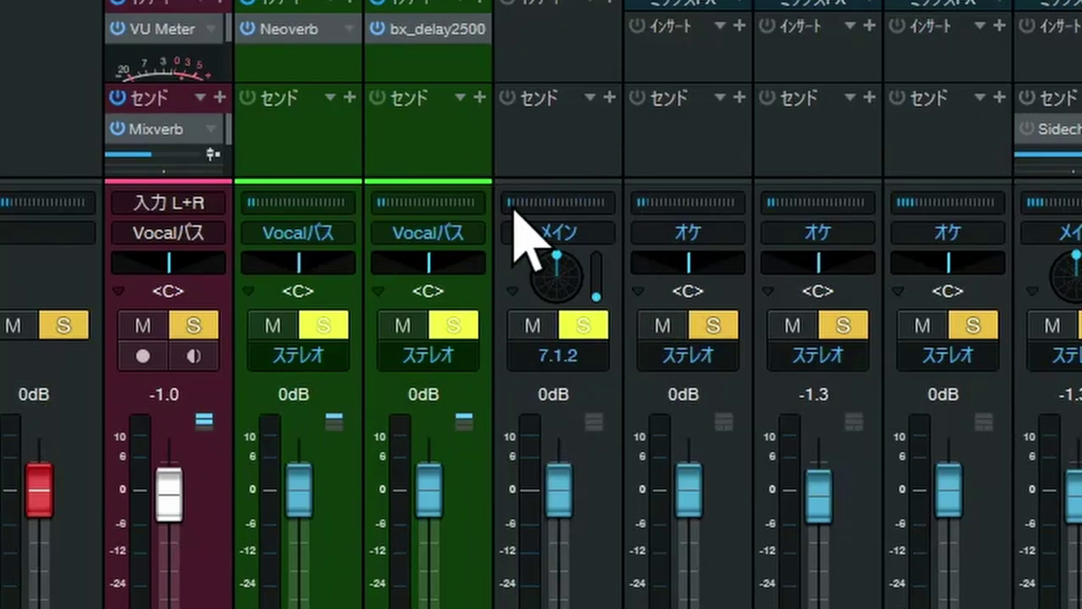
- Compare the pan modes offered on the surround FX 1 channel and on the stereo drum bus
right_click(552, 274)
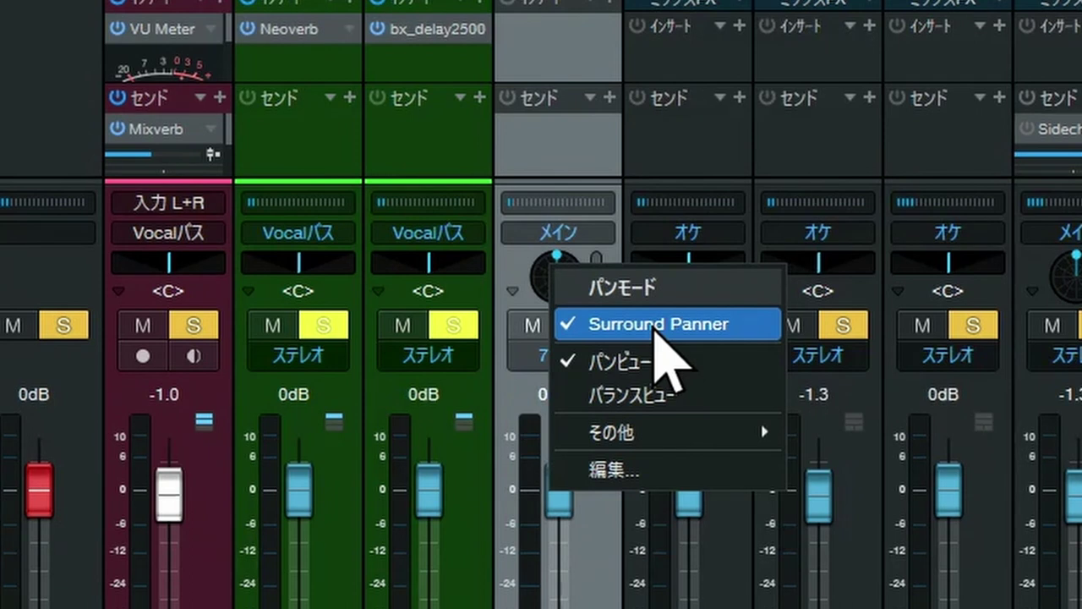
click(691, 264)
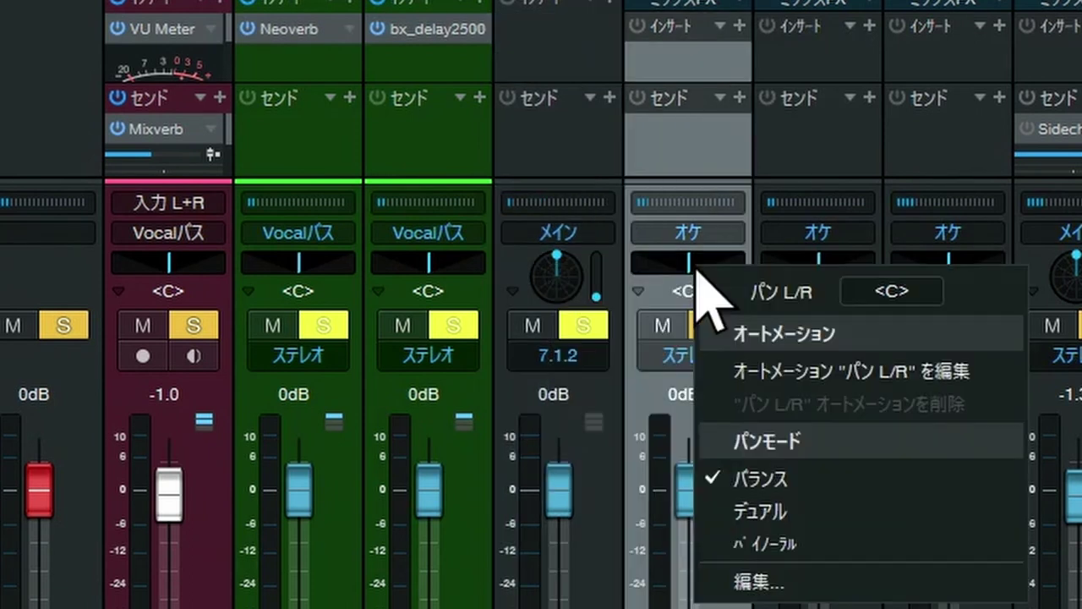
right_click(695, 264)
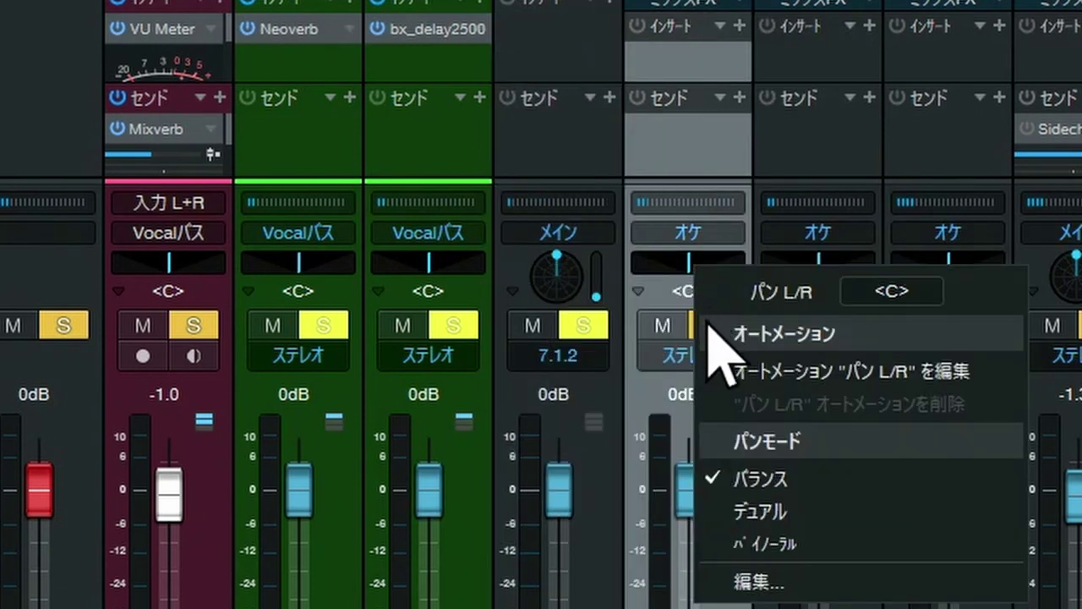
click(746, 545)
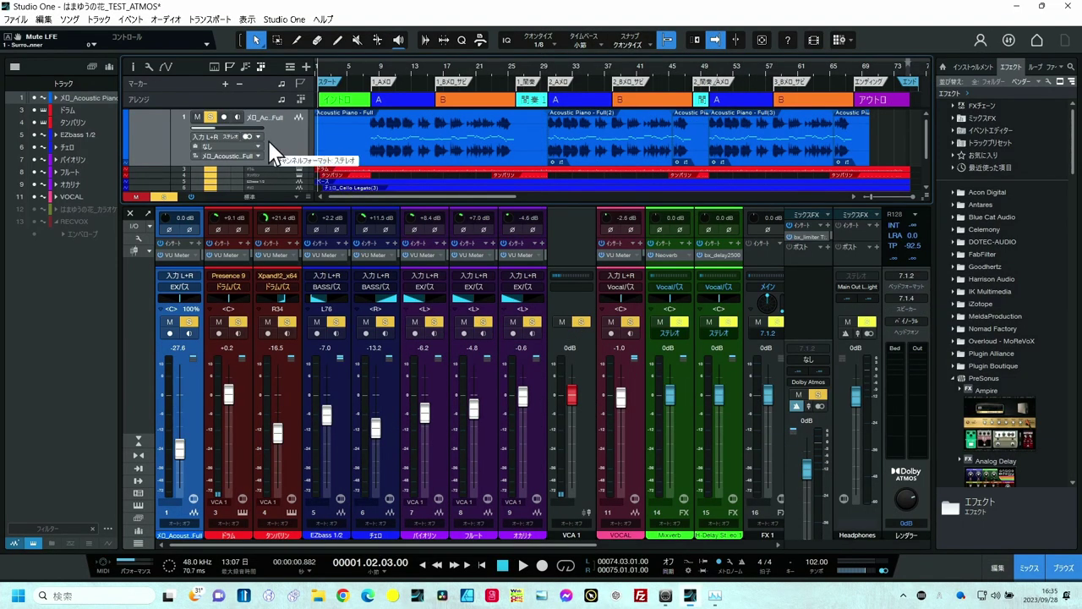
- Switch the Acoustic Piano track's channel format to surround
click(256, 134)
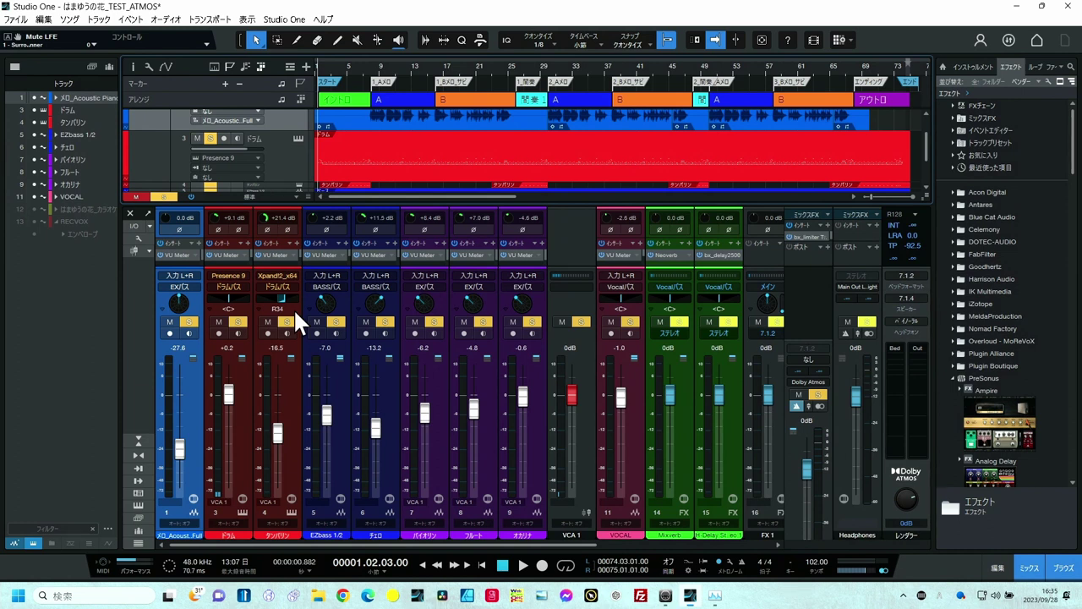
- Convert the ドラム and タンバリン instrument tracks to audio, with preserving the instrument track state and removing the instrument both turned off
scroll(298, 158, down, 1)
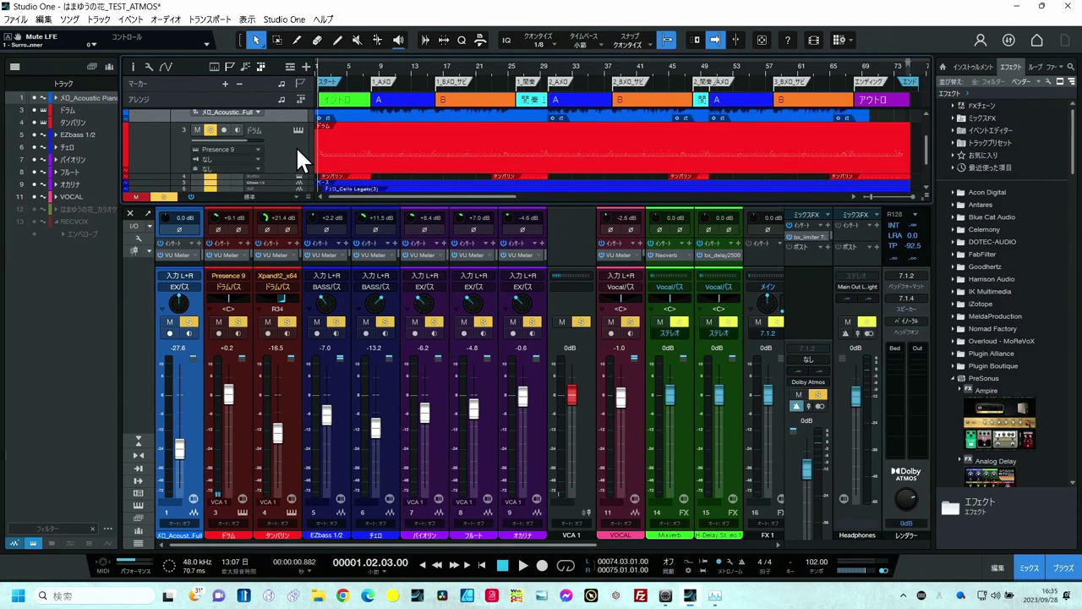
click(294, 147)
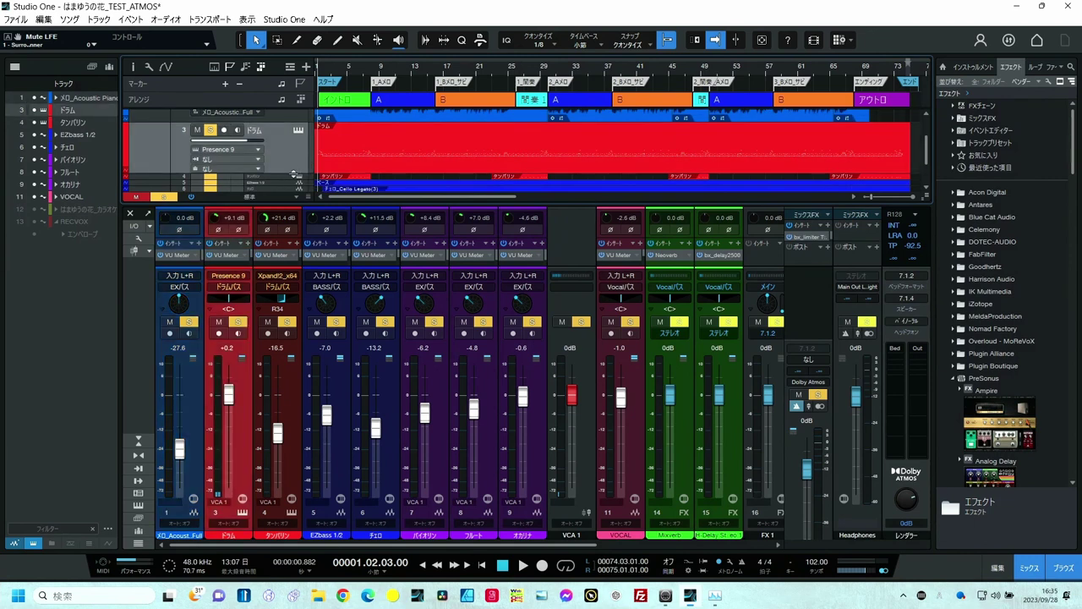
shift+click(288, 174)
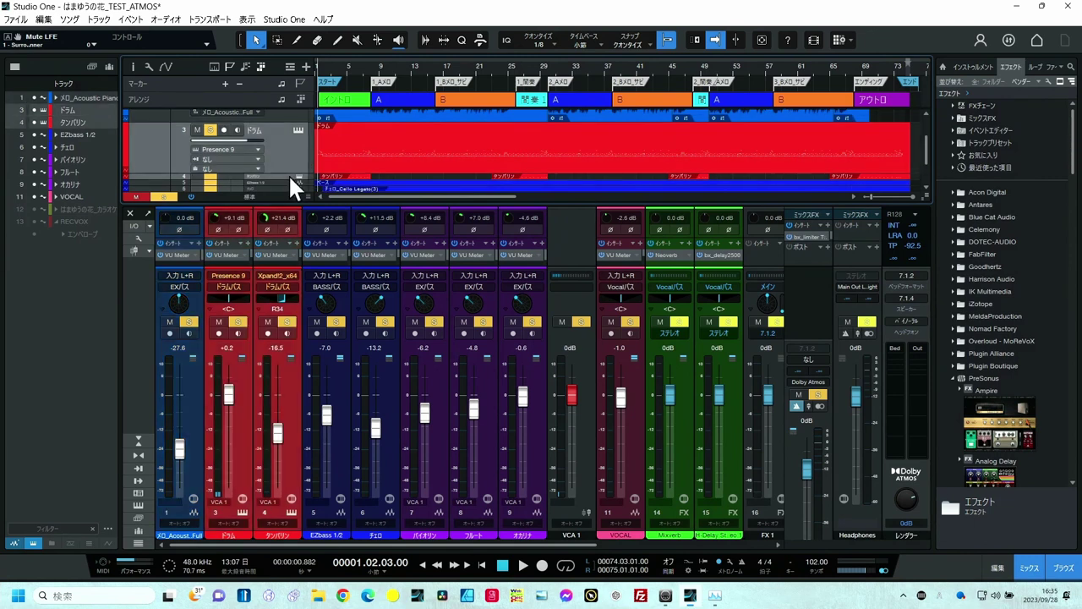
right_click(288, 174)
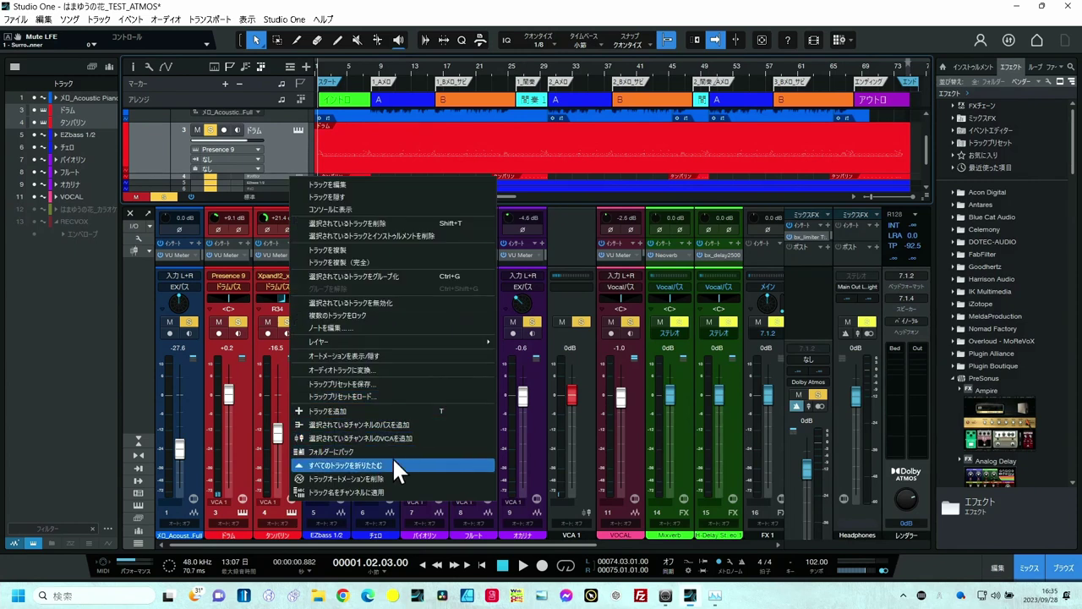
click(382, 370)
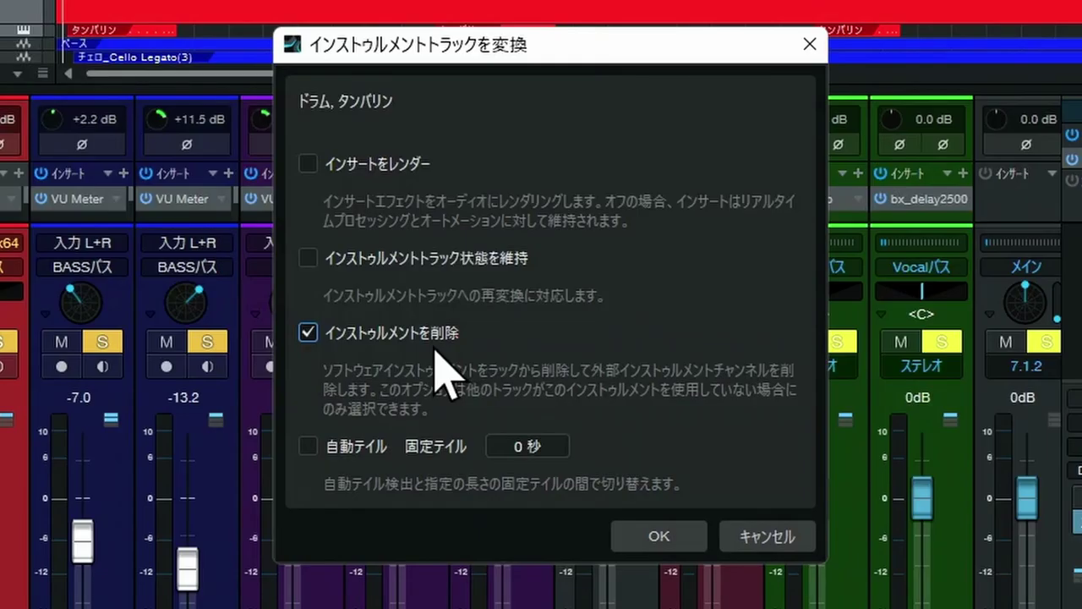
click(308, 257)
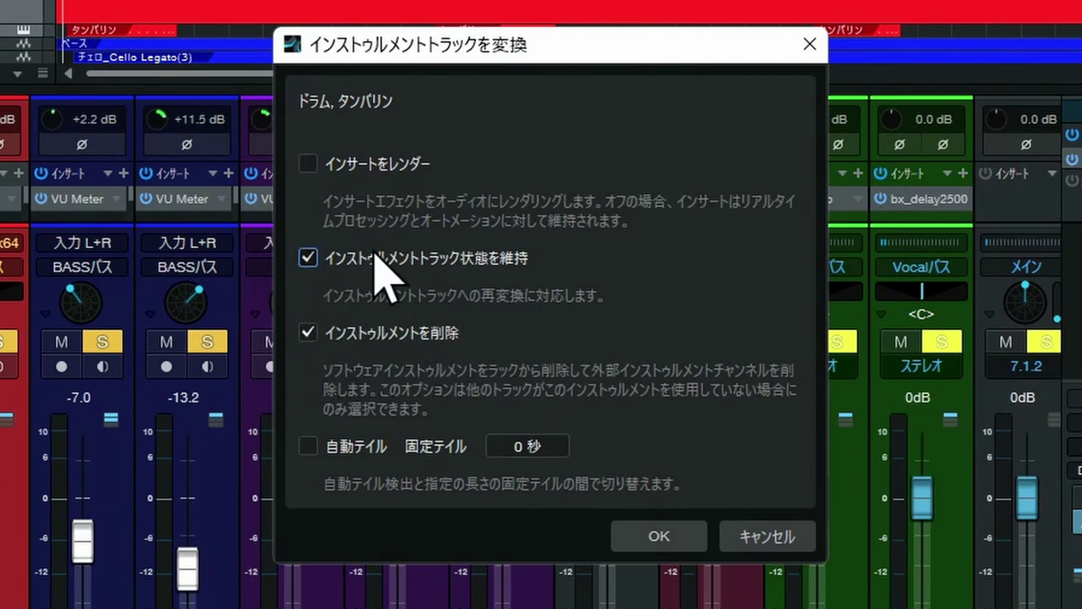
click(311, 261)
click(311, 329)
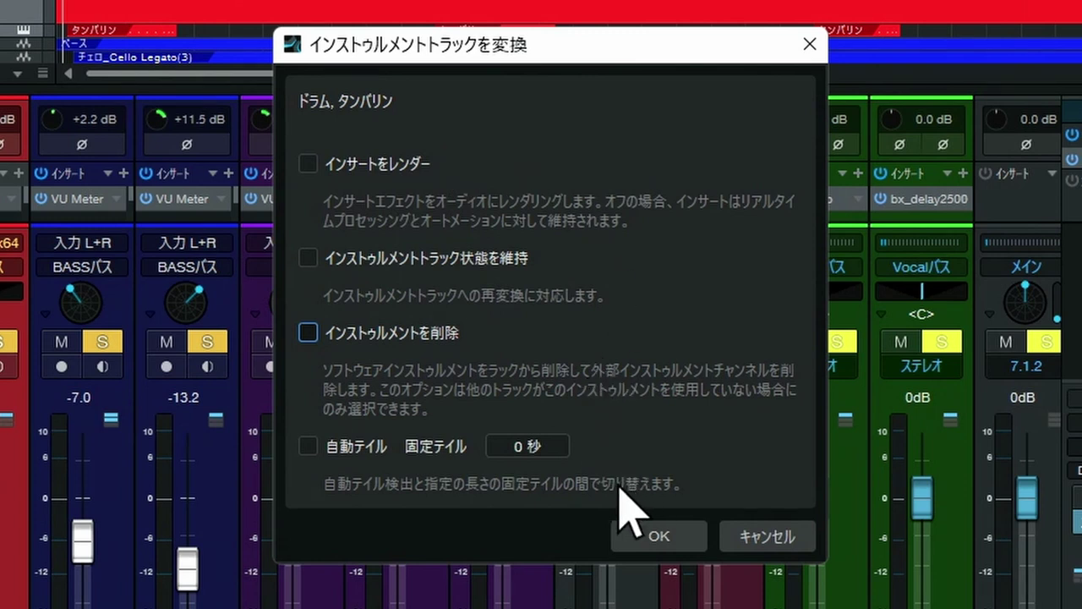
click(660, 541)
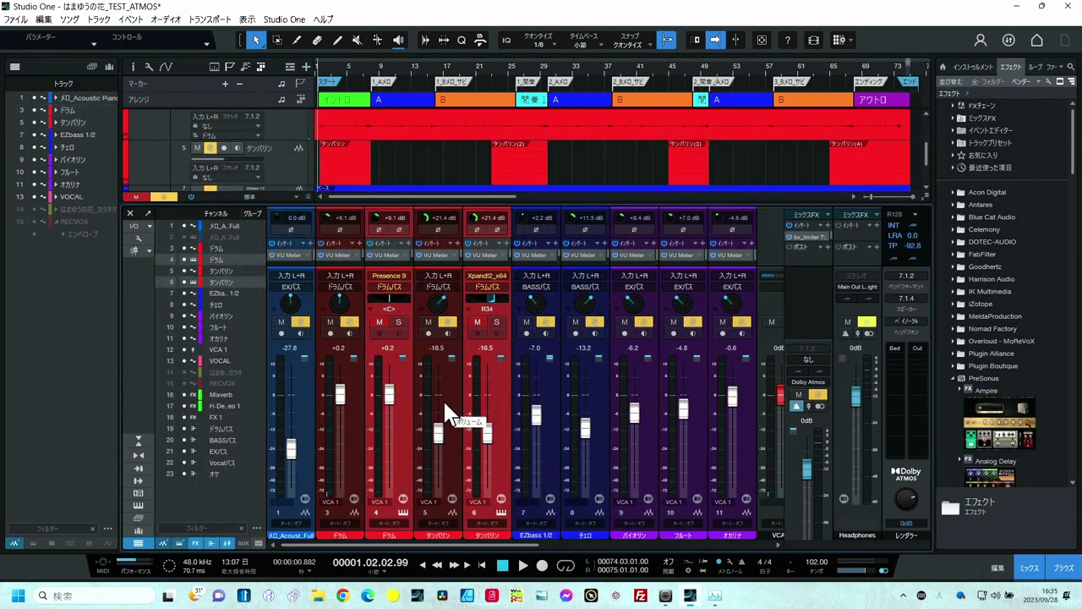
- Hide the leftover タンバリン and ドラム instrument channels (6 and 4) from the mixer
click(186, 279)
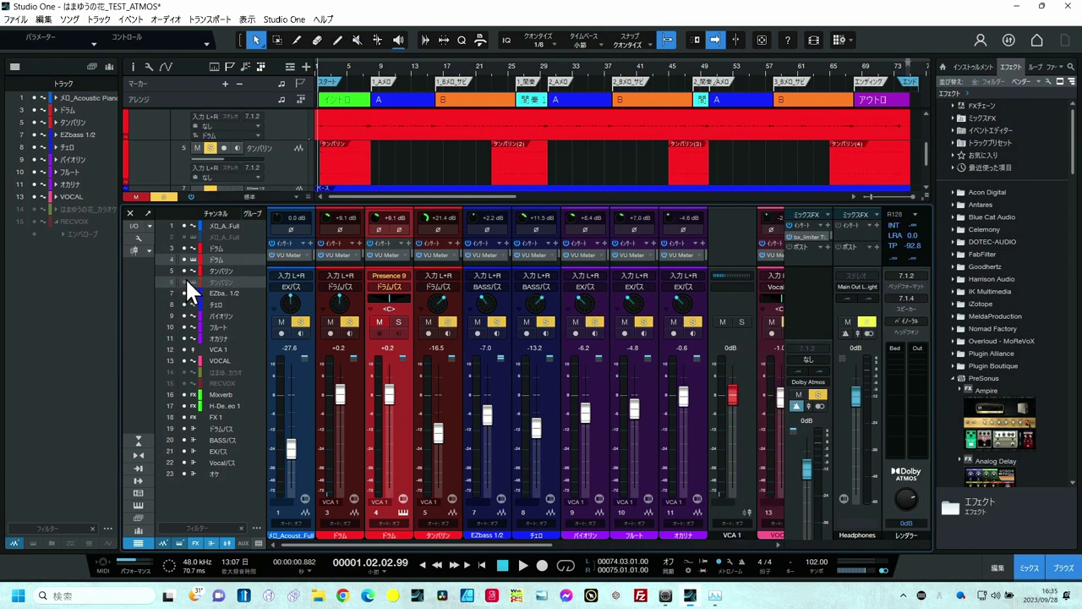
click(186, 257)
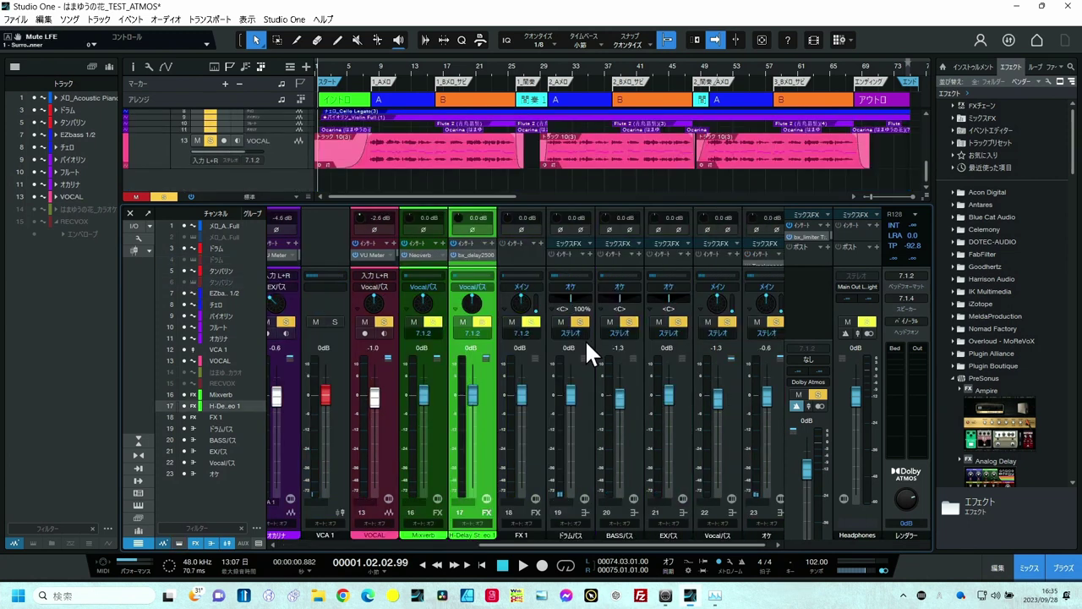
- Set the channel format of all five bus channels, from ドラムバス through オケ (19 to 23), to 7.1.2
click(585, 344)
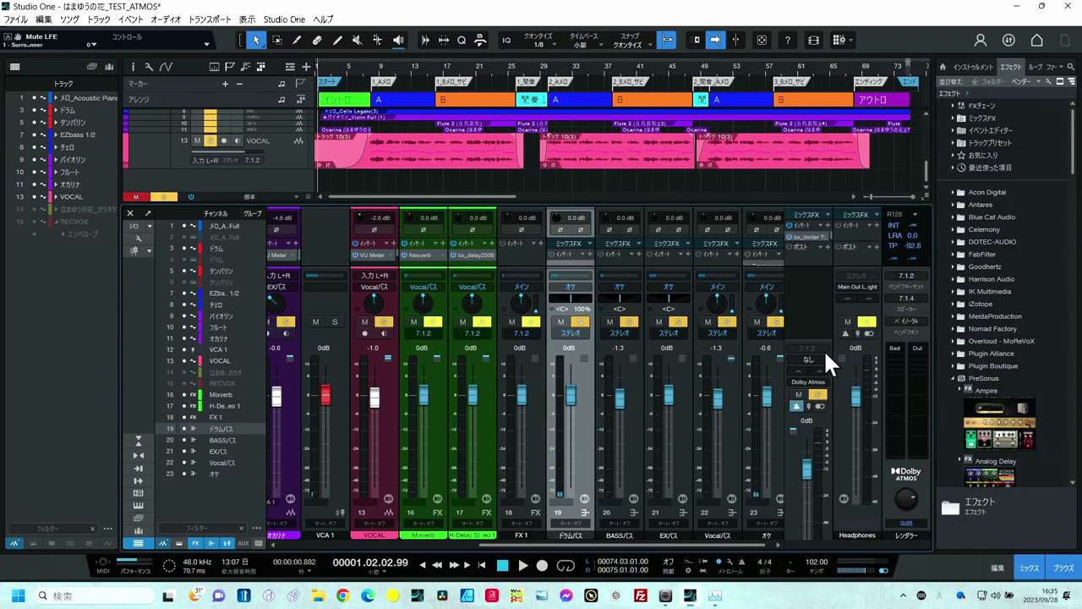
shift+click(775, 372)
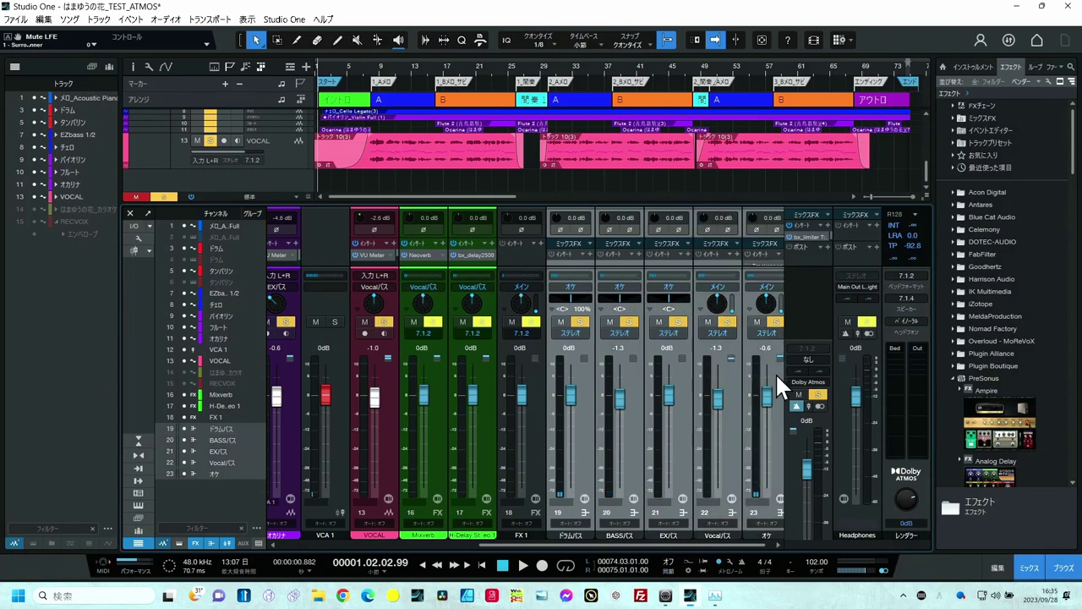
click(568, 331)
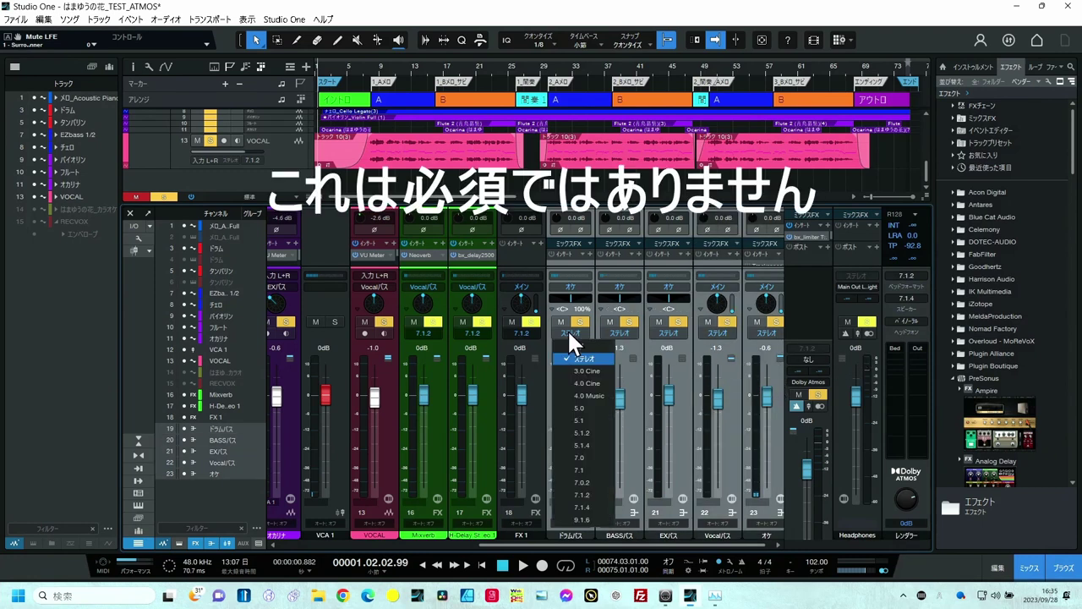
click(579, 494)
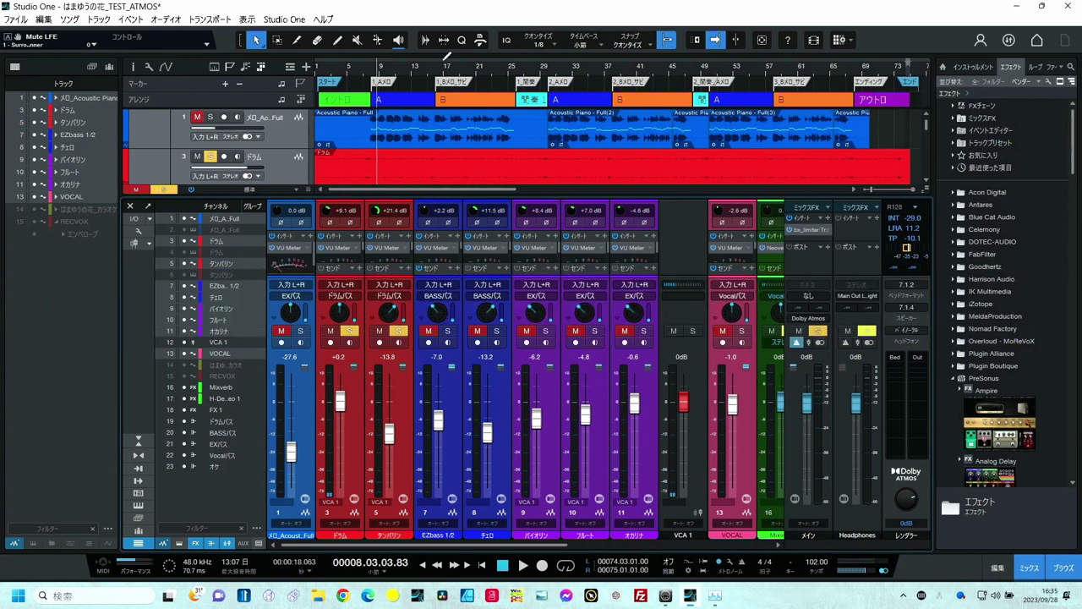
- Play the loop from bar 16 and set the ドラム surround panner to direction about -43.2°, size about 51.7% and spread about 158%
click(443, 71)
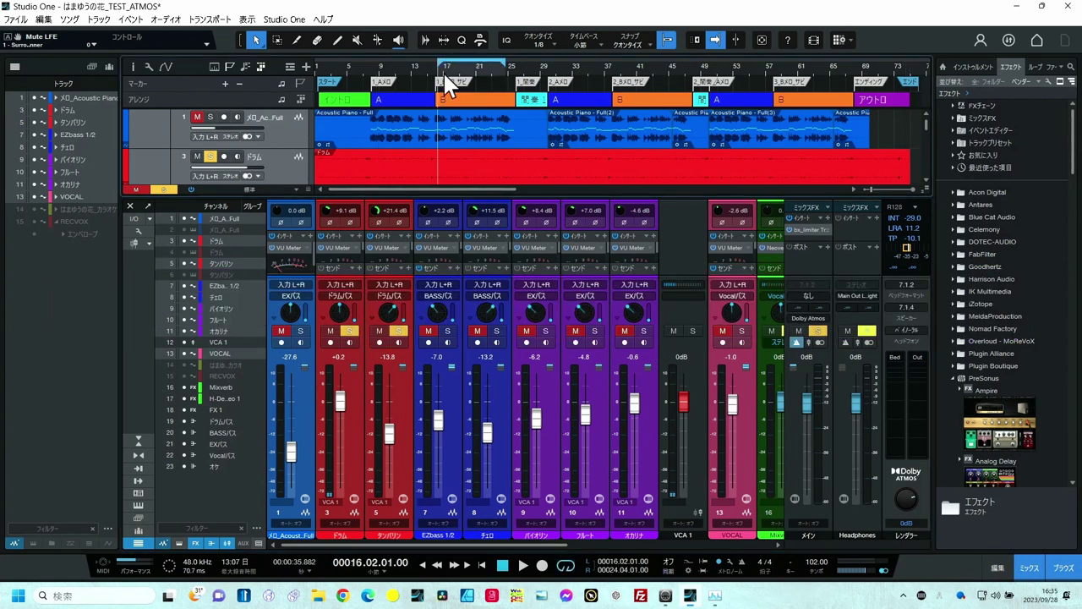
key(space)
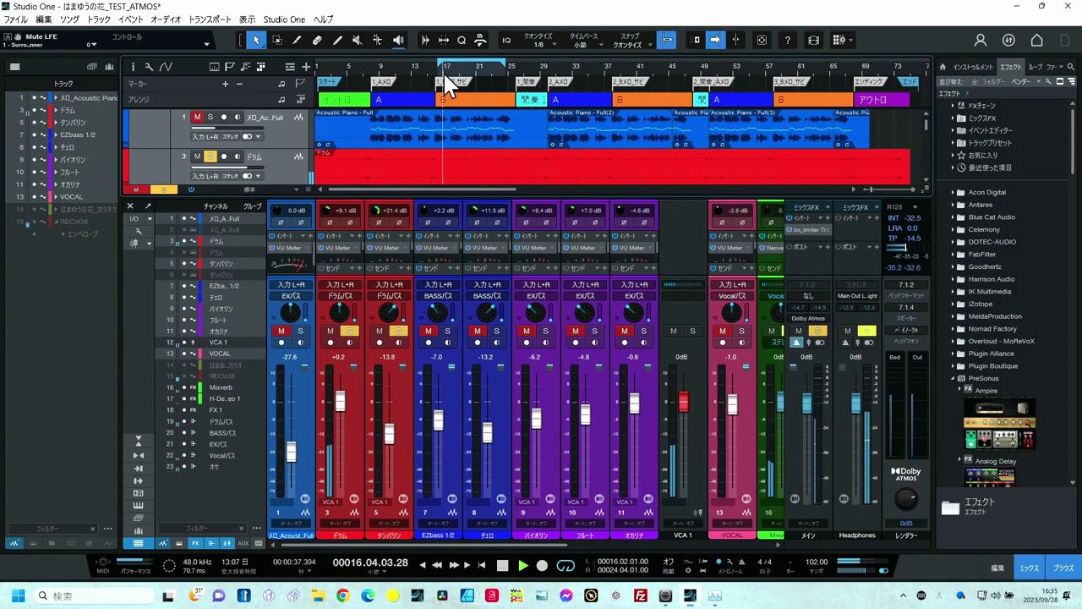
double_click(340, 306)
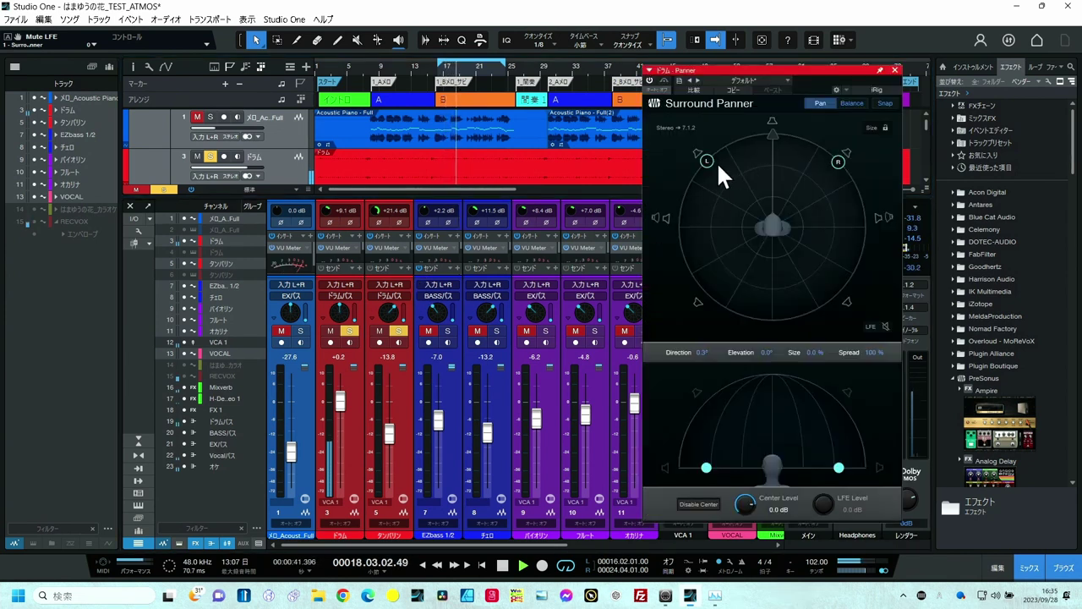
drag(709, 163, 690, 198)
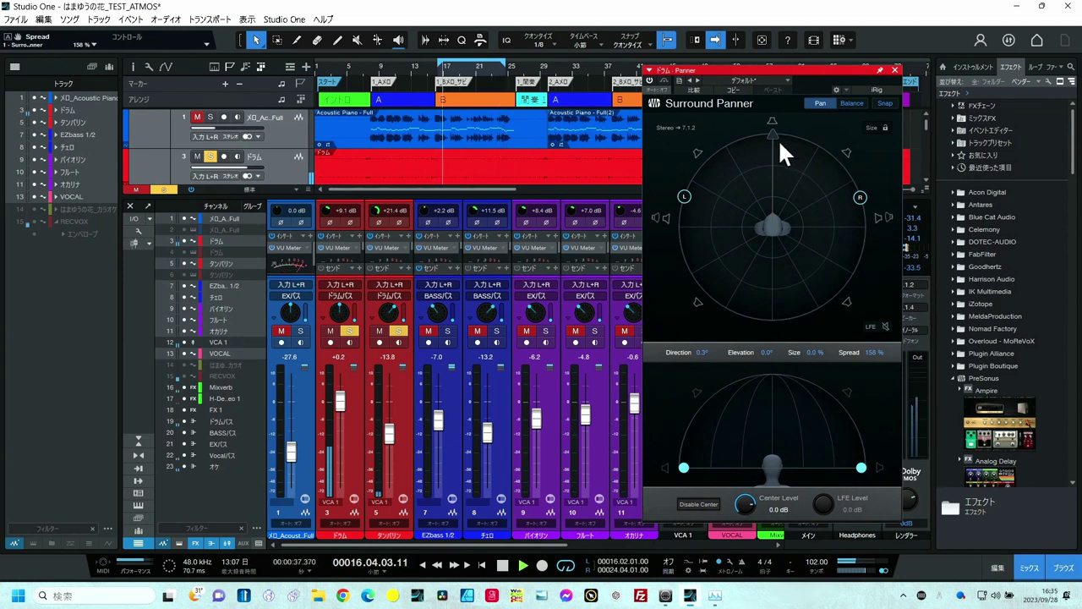
drag(774, 135, 730, 182)
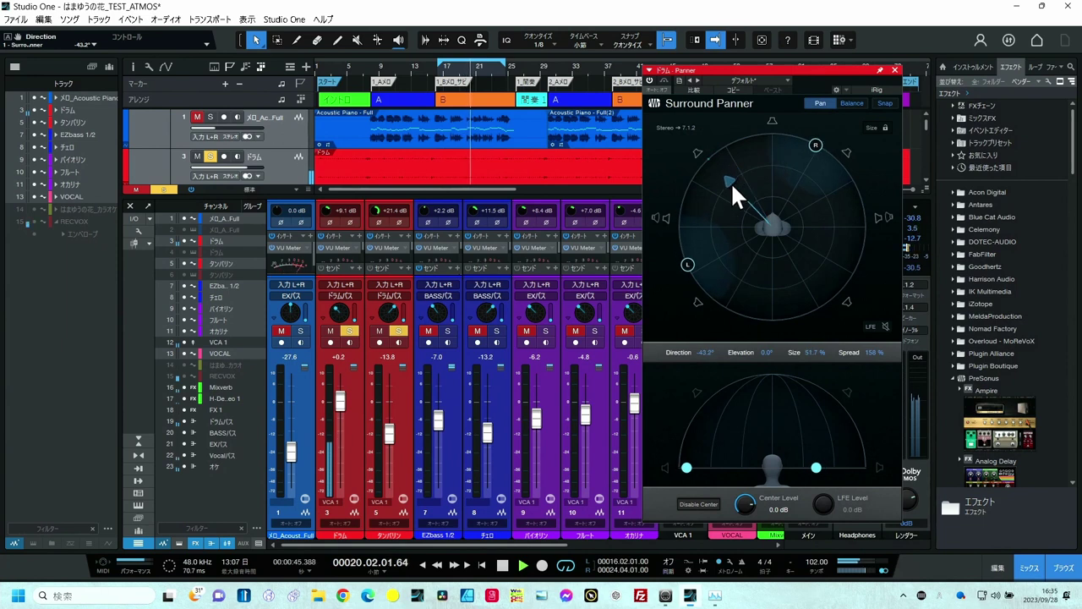
- Set the タンバリン surround panner to direction about 54.0°, size about 56.8% and spread about 63.3%, and stop playback
key(Down)
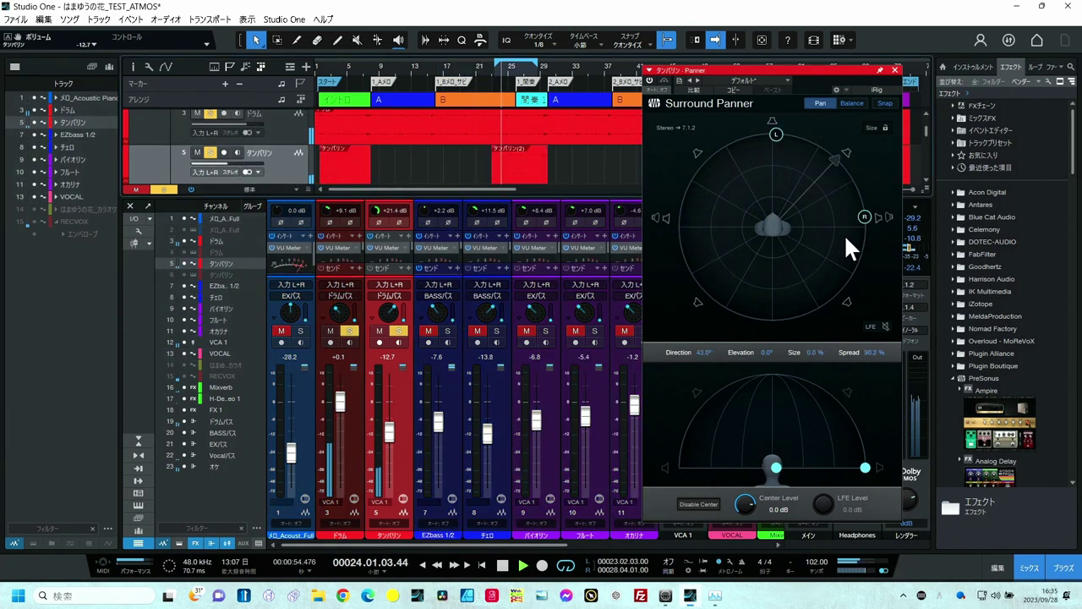
drag(863, 218, 820, 191)
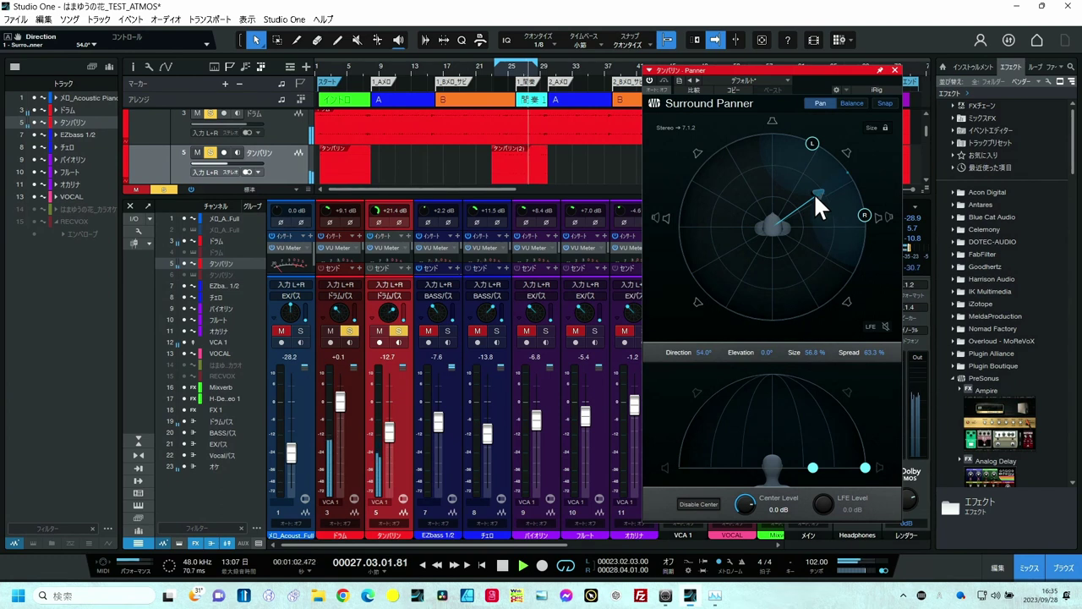
key(space)
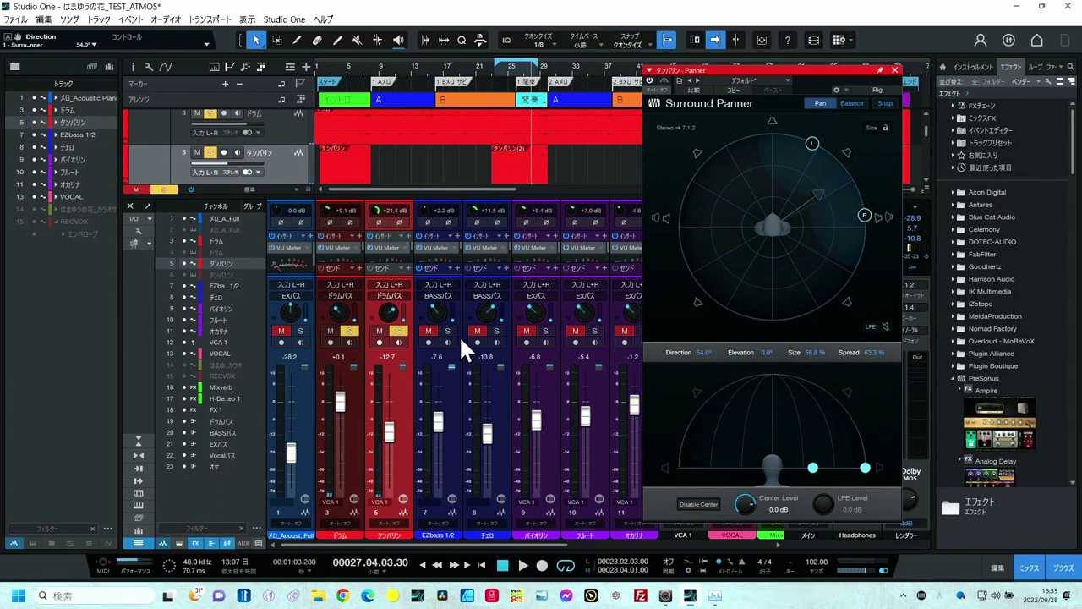
- Play the loop from about bar 23 with EZbass 1/2 soloed and lower its volume to about -9.5 dB
click(492, 68)
key(space)
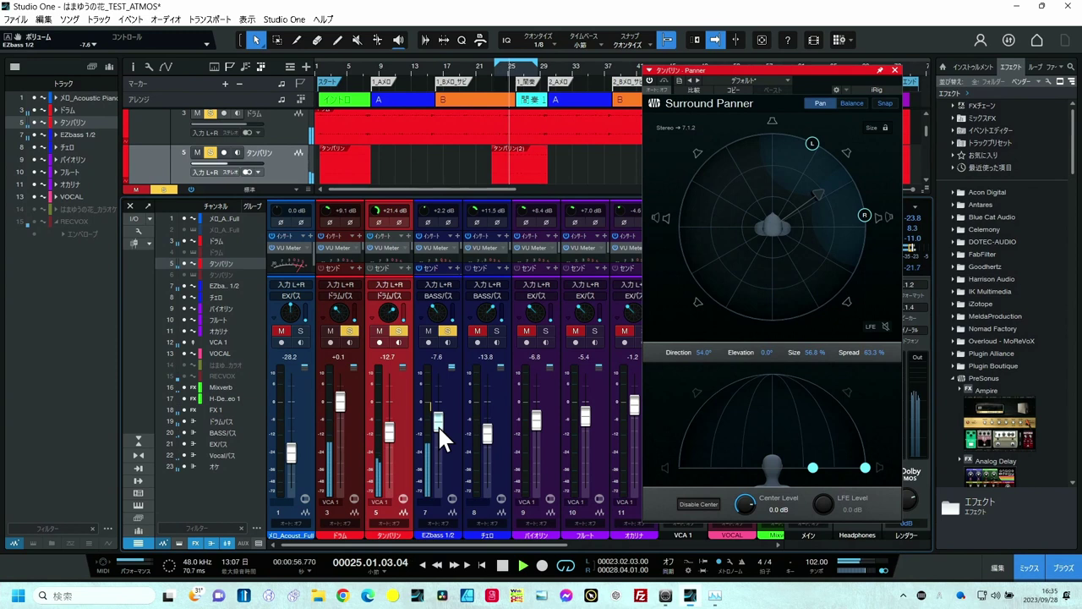
drag(437, 425, 438, 430)
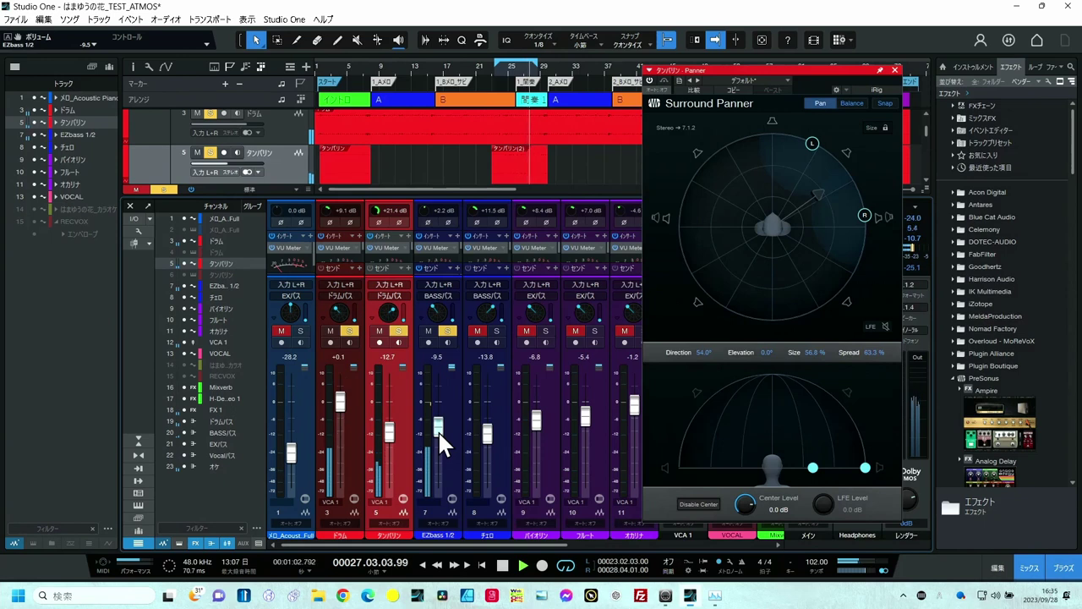
- Set the EZbass 1/2 surround panner to direction about 13.1° and spread about 58.7%, and its volume to about -9.9 dB
double_click(434, 308)
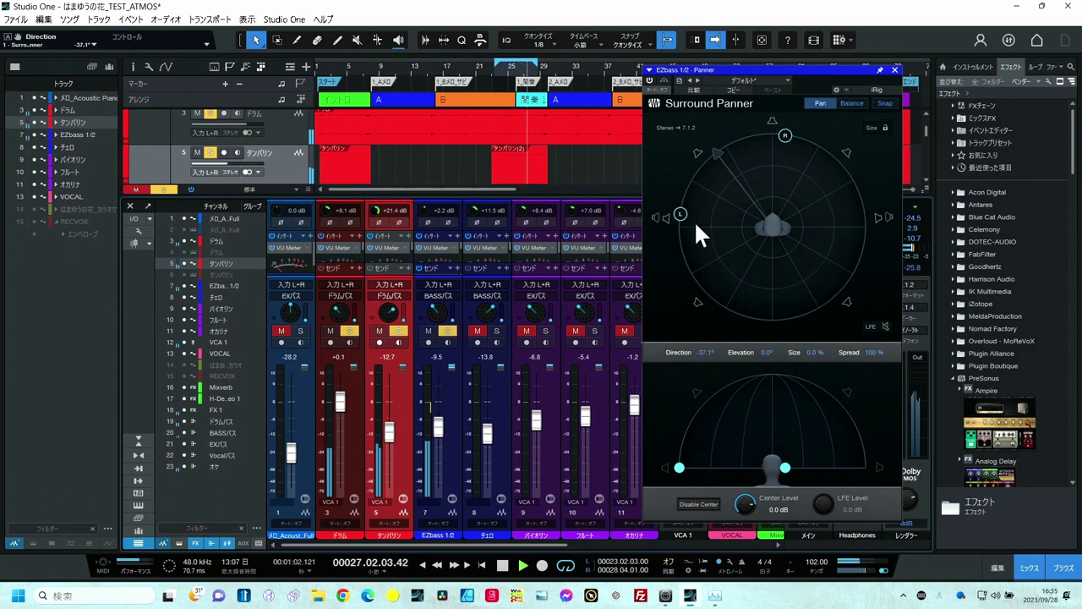
drag(683, 210, 684, 196)
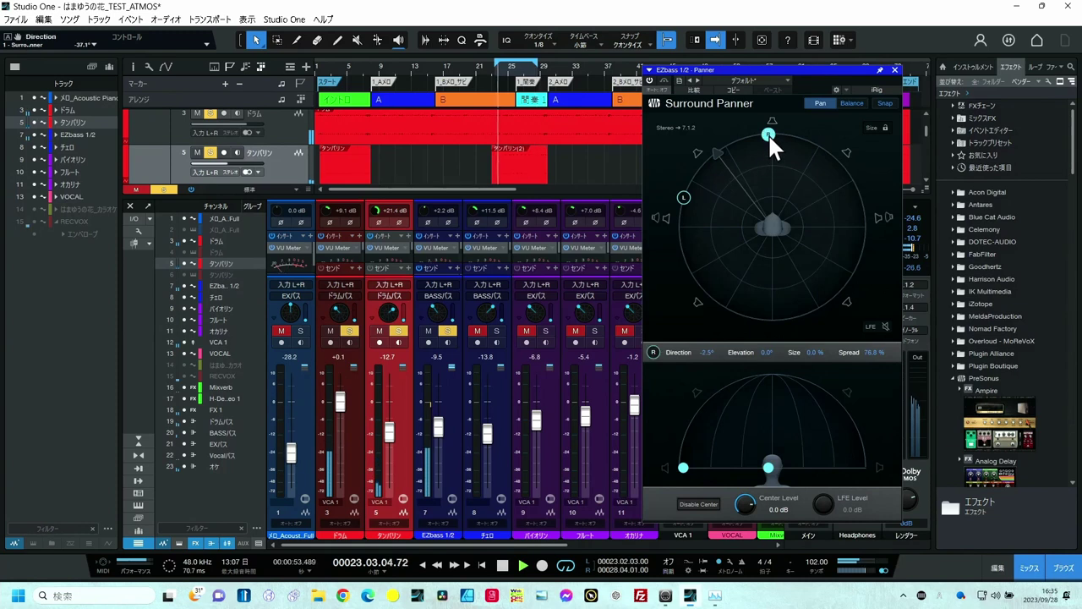
drag(768, 132, 786, 132)
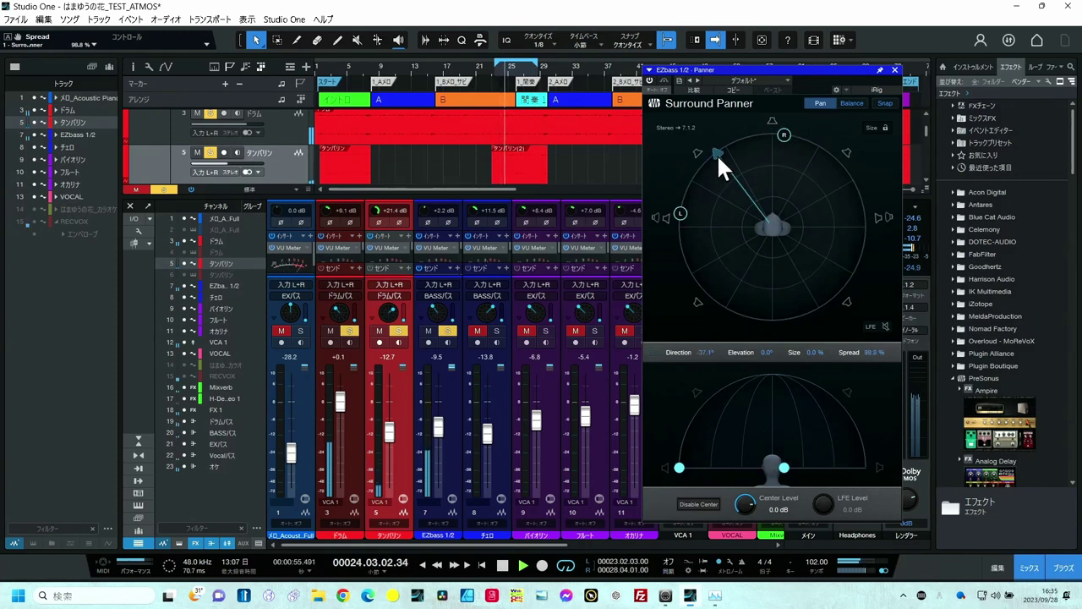
drag(716, 153, 798, 131)
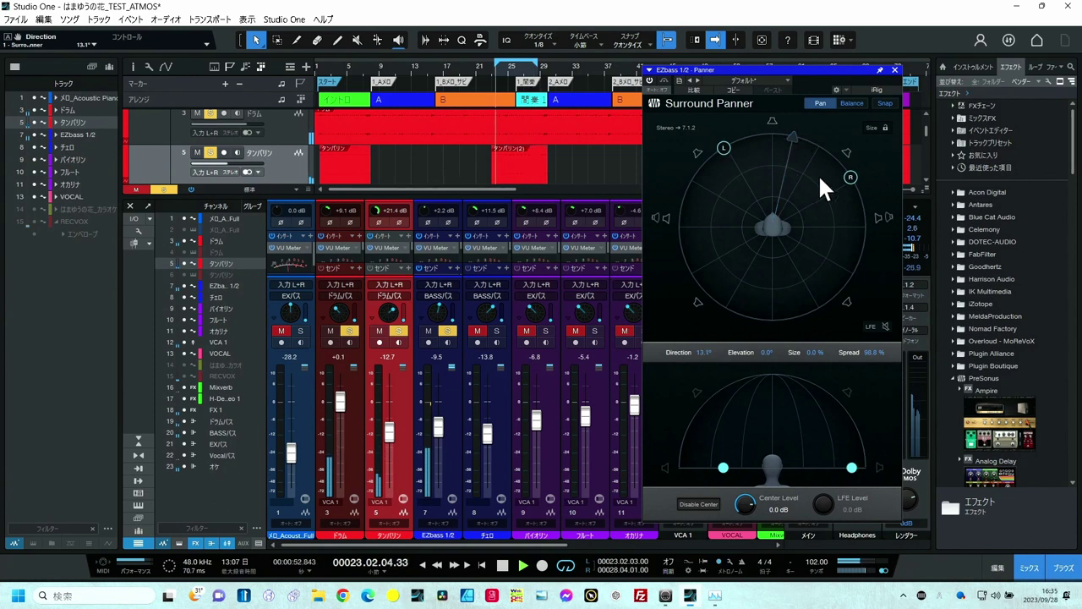
drag(845, 175, 828, 161)
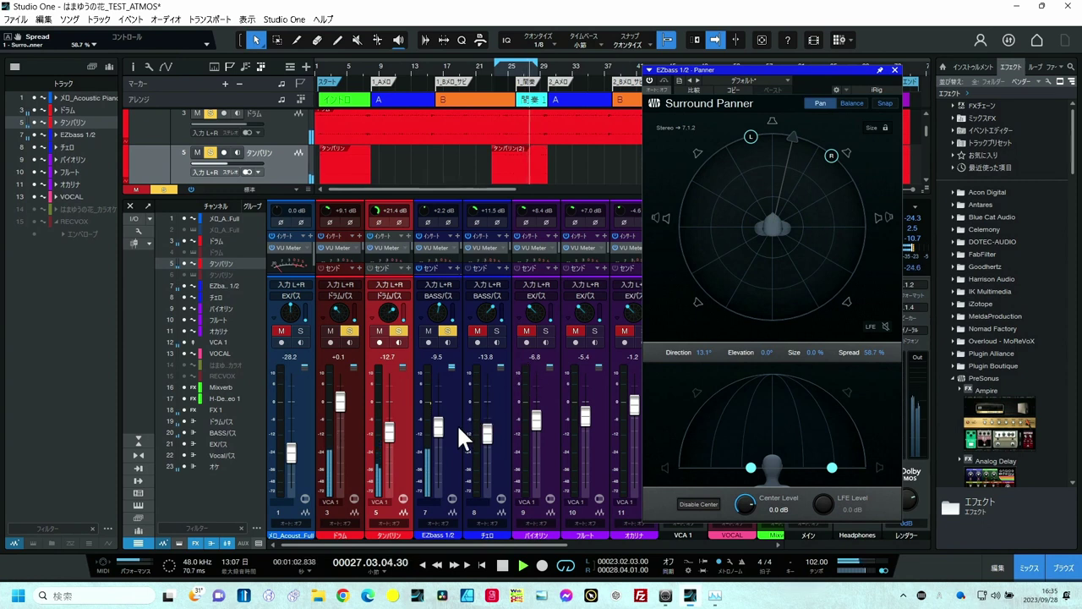
drag(441, 427, 440, 423)
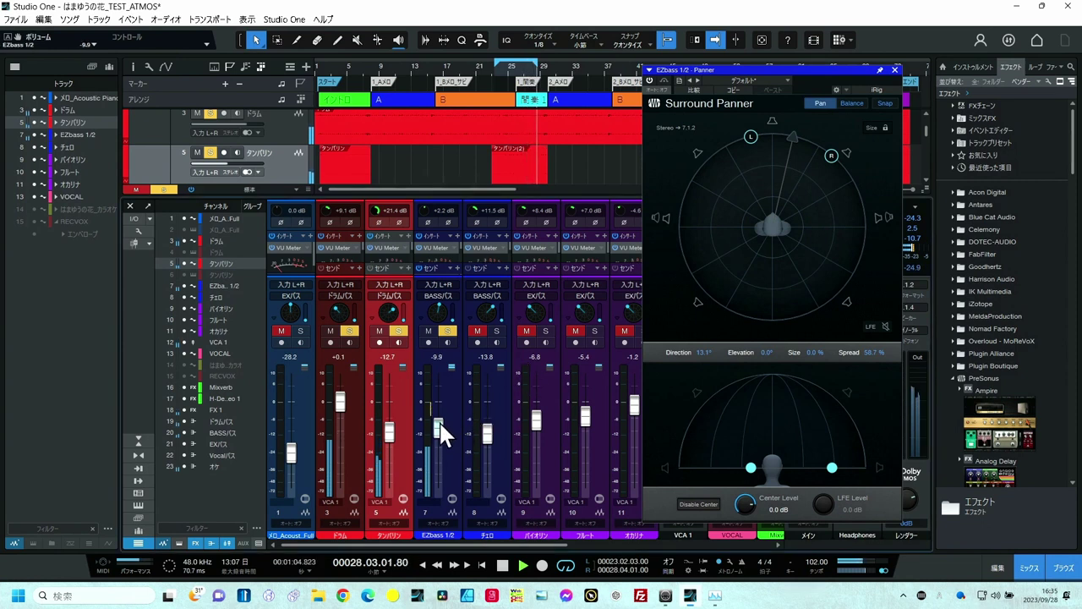
- Solo the チェロ channel along with the others and lower its volume to about -16.5 dB
click(497, 332)
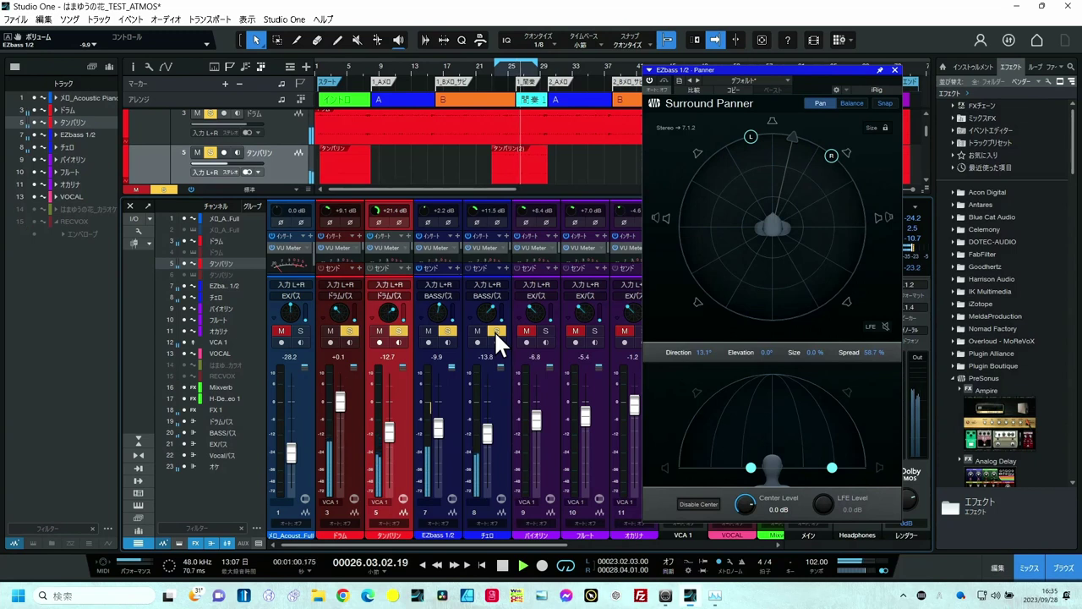
drag(489, 431, 489, 447)
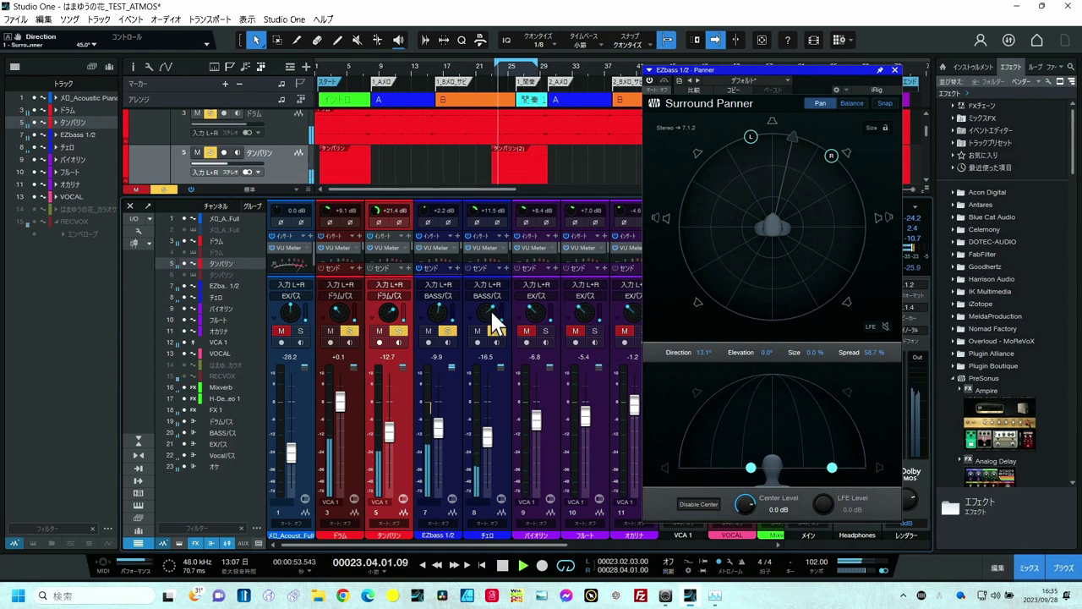
- Repan EZbass 1/2 in the surround panner to direction about -25.3° with spread about 95.4%
drag(739, 138, 725, 146)
drag(787, 131, 697, 280)
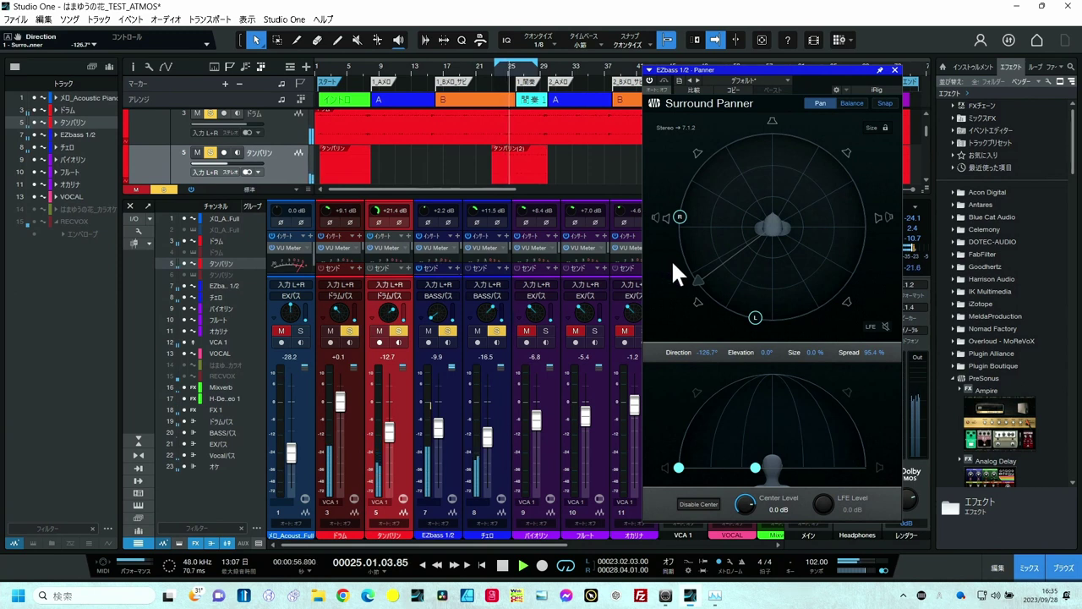
drag(695, 282, 703, 85)
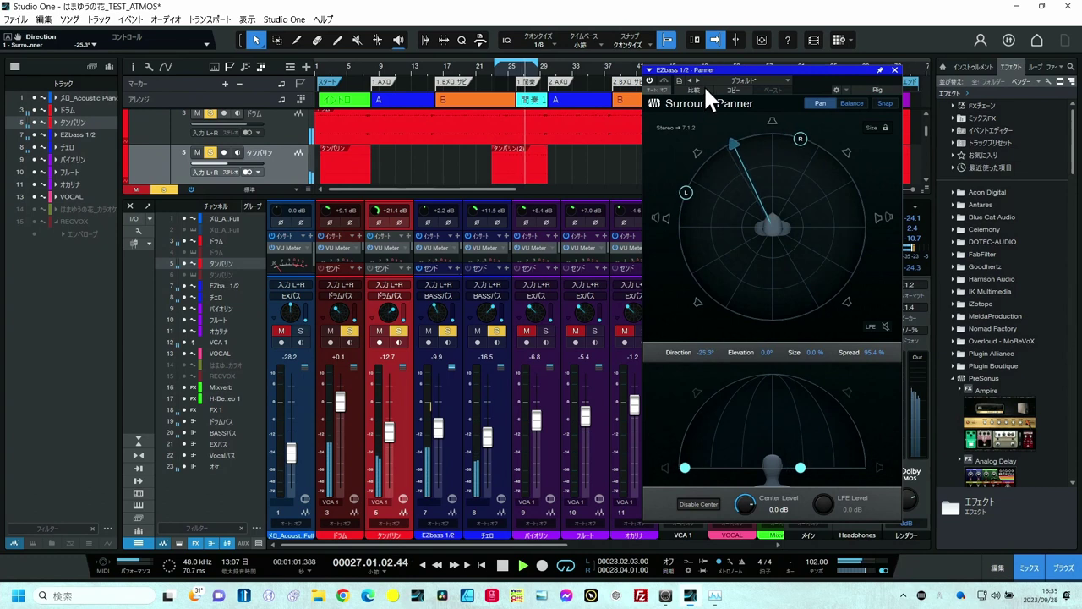
- Set the チェロ surround panner to direction about 59.1°, size about 38.4% and spread about 171%
click(489, 317)
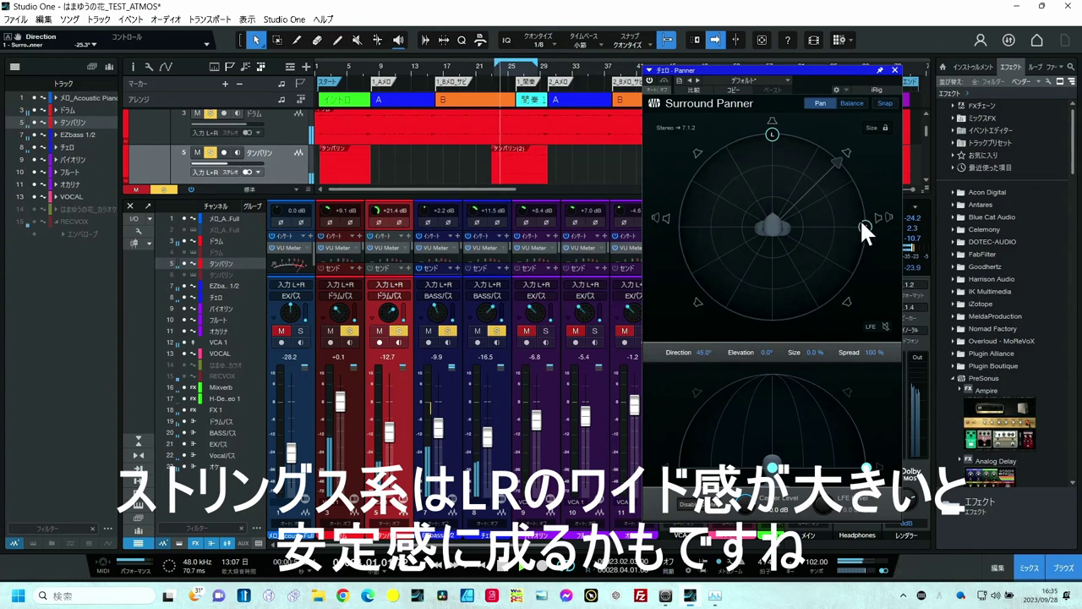
drag(861, 223, 862, 255)
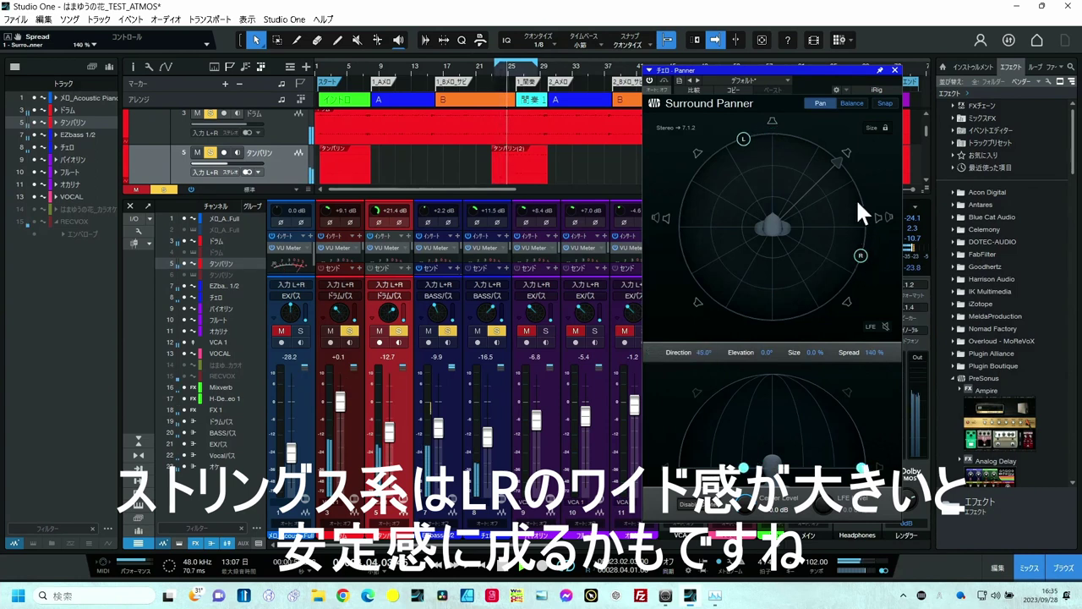
drag(847, 165, 849, 207)
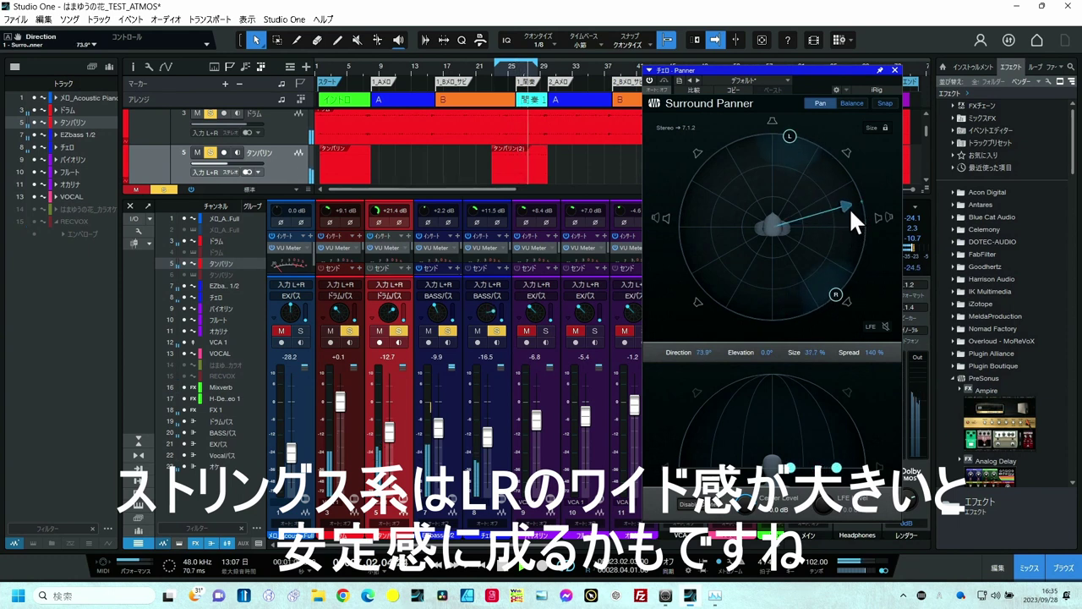
drag(788, 136, 767, 134)
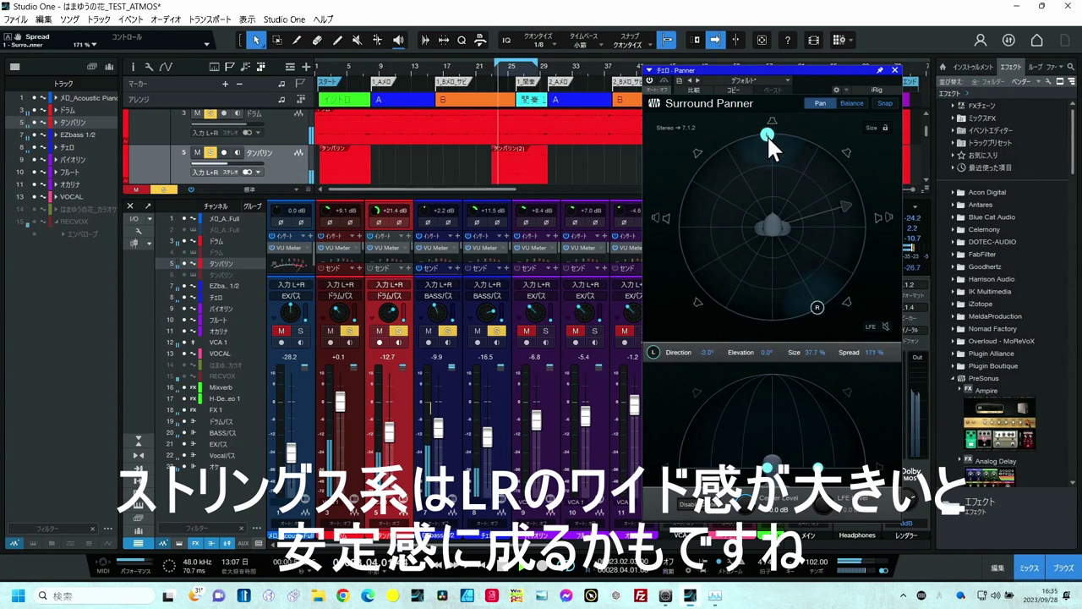
drag(843, 204, 832, 184)
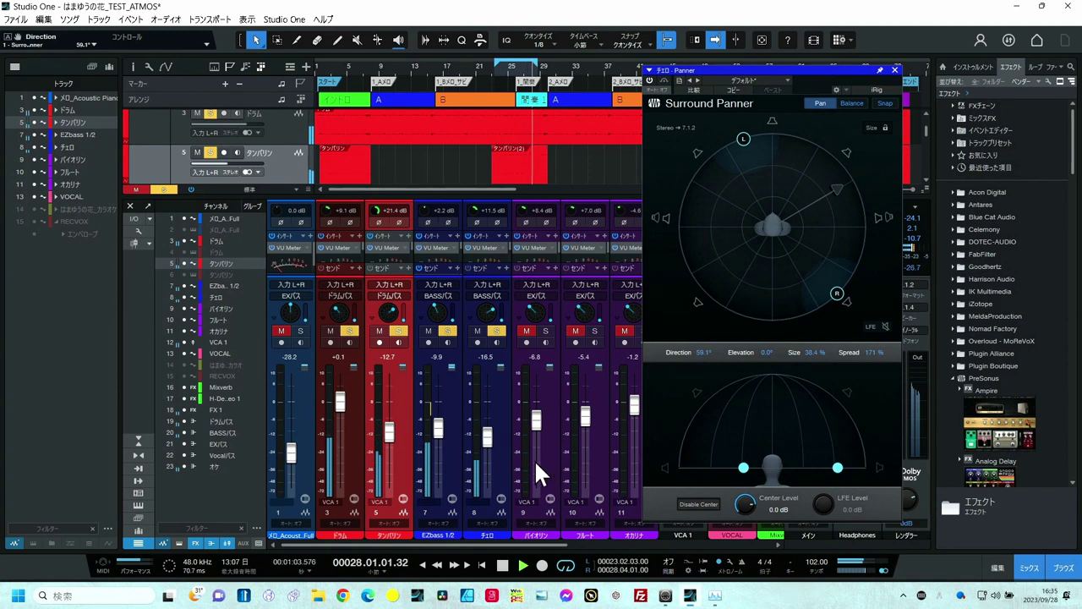
- Solo the バイオリン channel and set its surround panner to direction about 29.0°, size about 50.8% and spread about 163%
drag(519, 538, 580, 538)
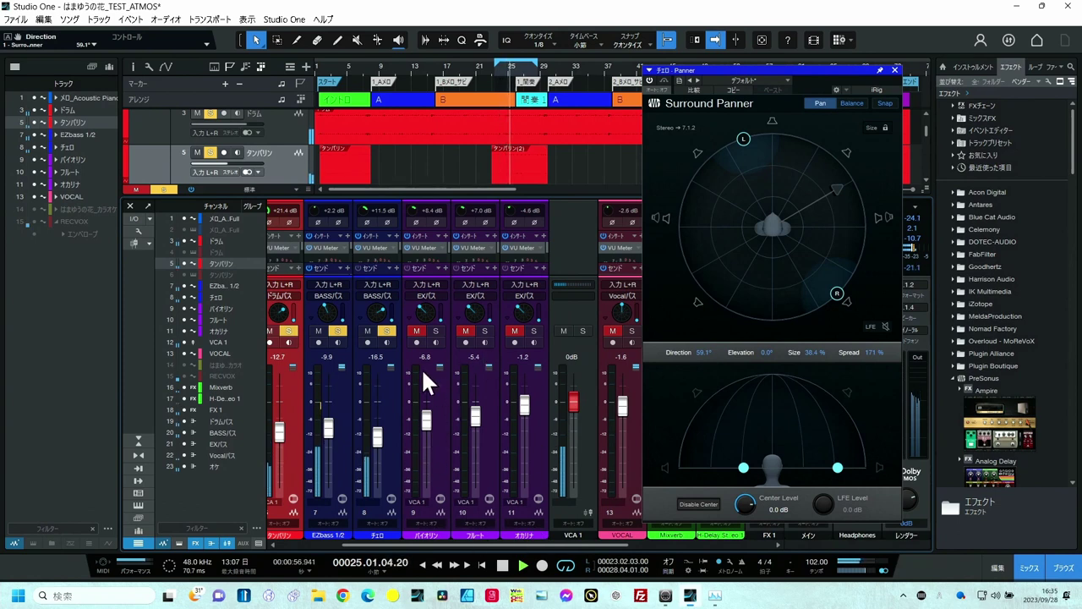
click(435, 330)
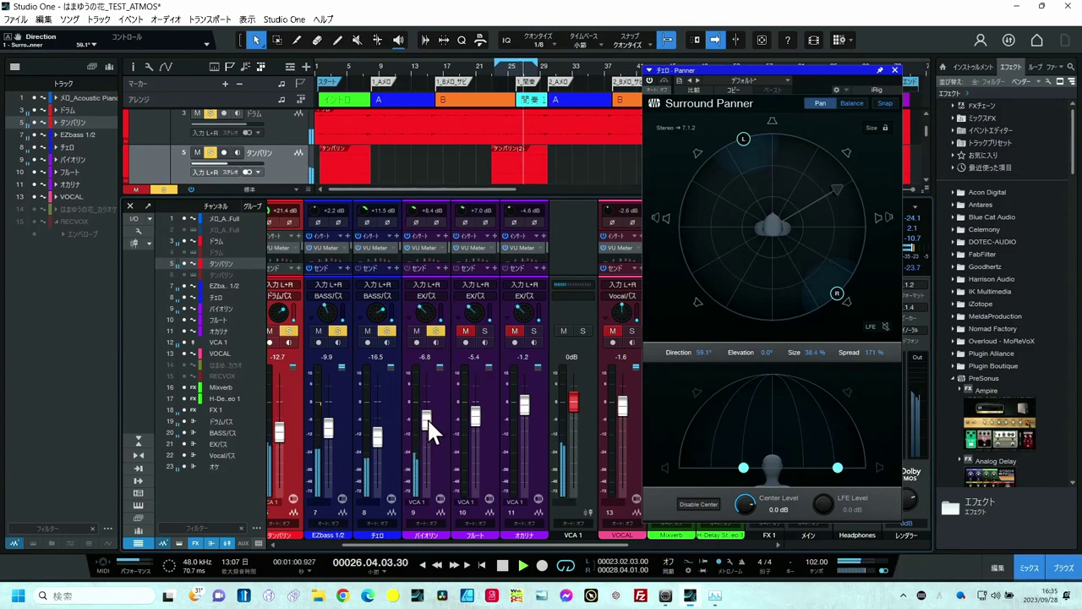
click(427, 304)
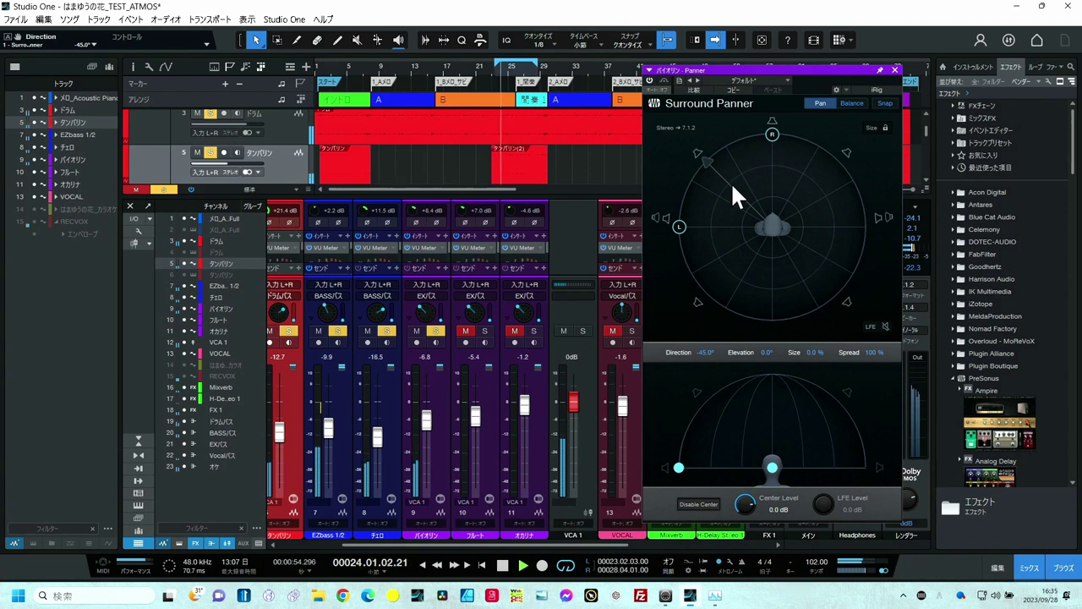
drag(681, 225, 690, 271)
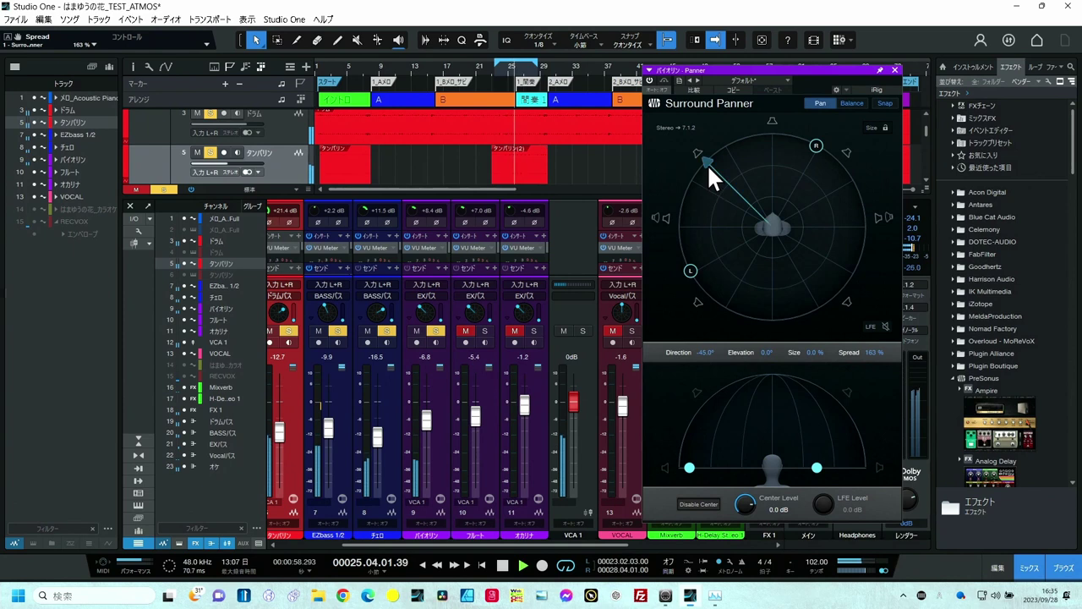
drag(707, 161, 805, 171)
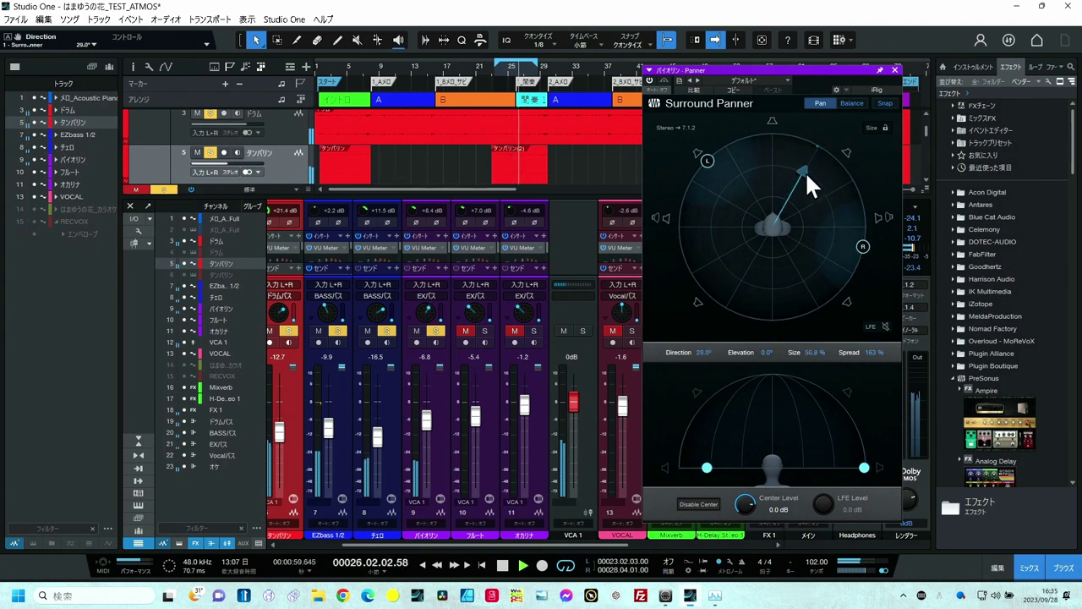
- Solo フルート at about -9.7 dB and pull the バイオリン pan out to the circle's edge at direction about 28.8°
click(488, 330)
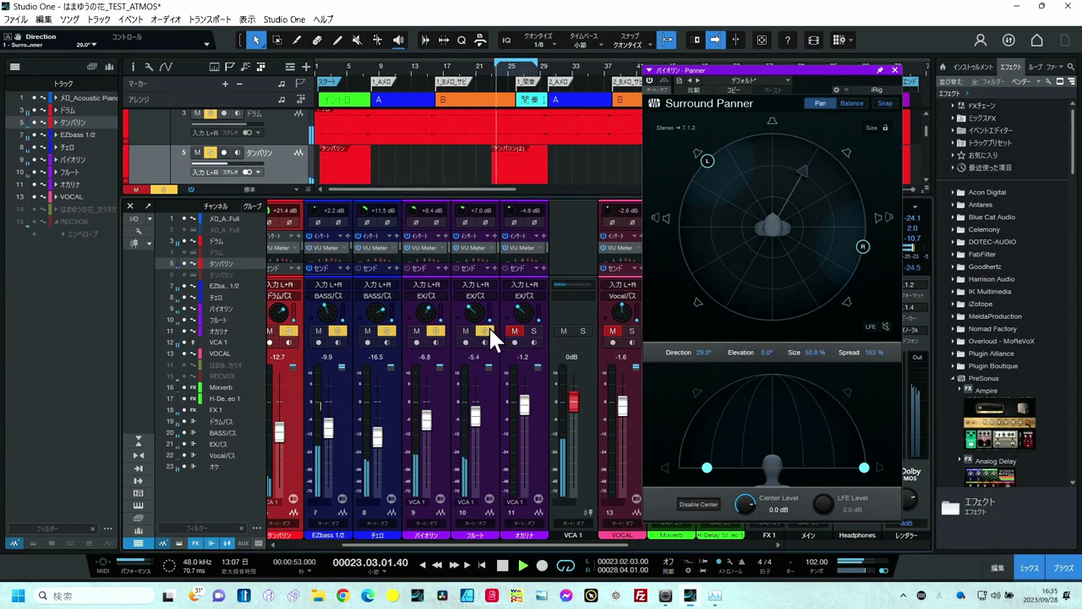
click(488, 330)
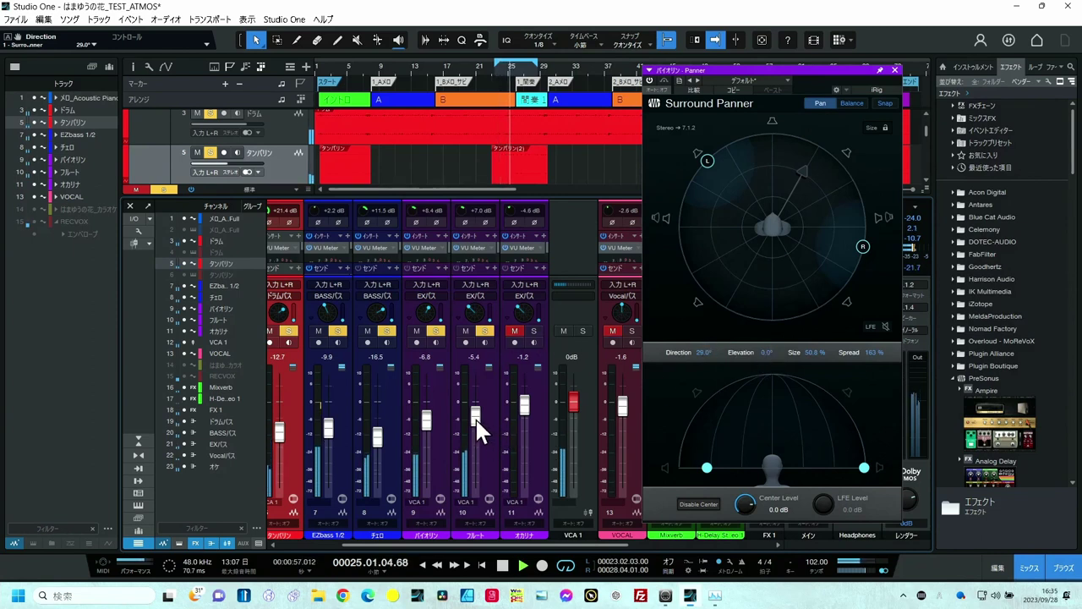
drag(475, 417, 475, 429)
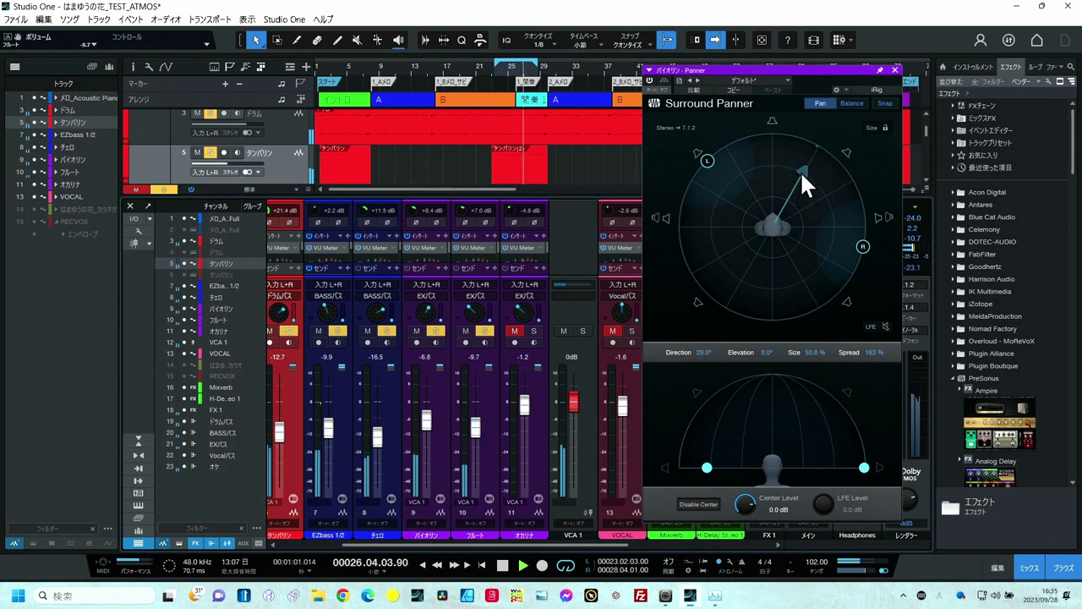
drag(800, 170, 818, 141)
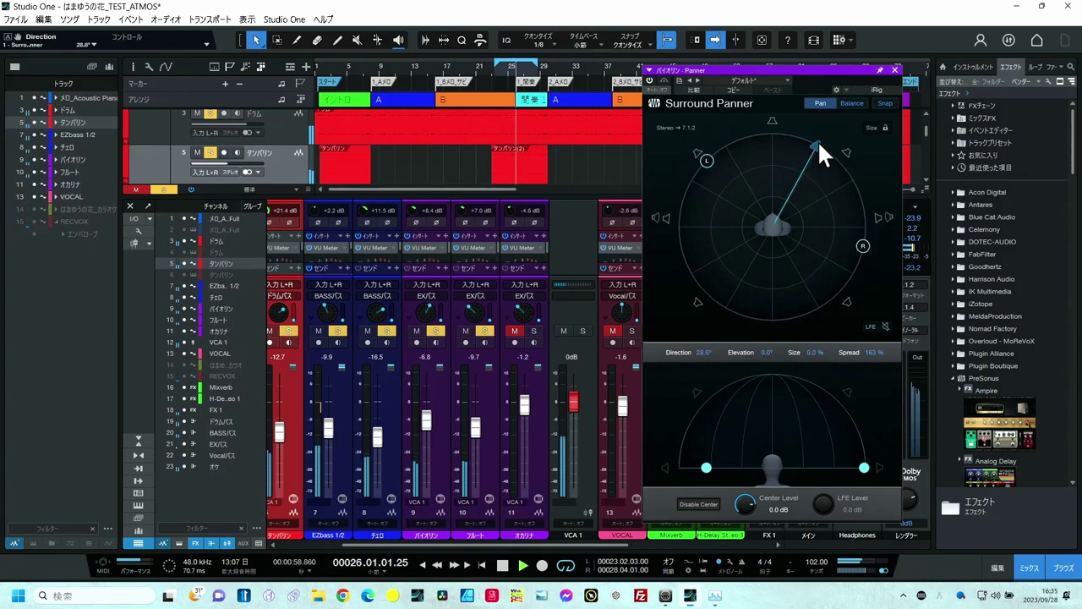
- Set the フルート surround panner to direction about -66.0°, size about 76.8% and spread about 145%
click(475, 318)
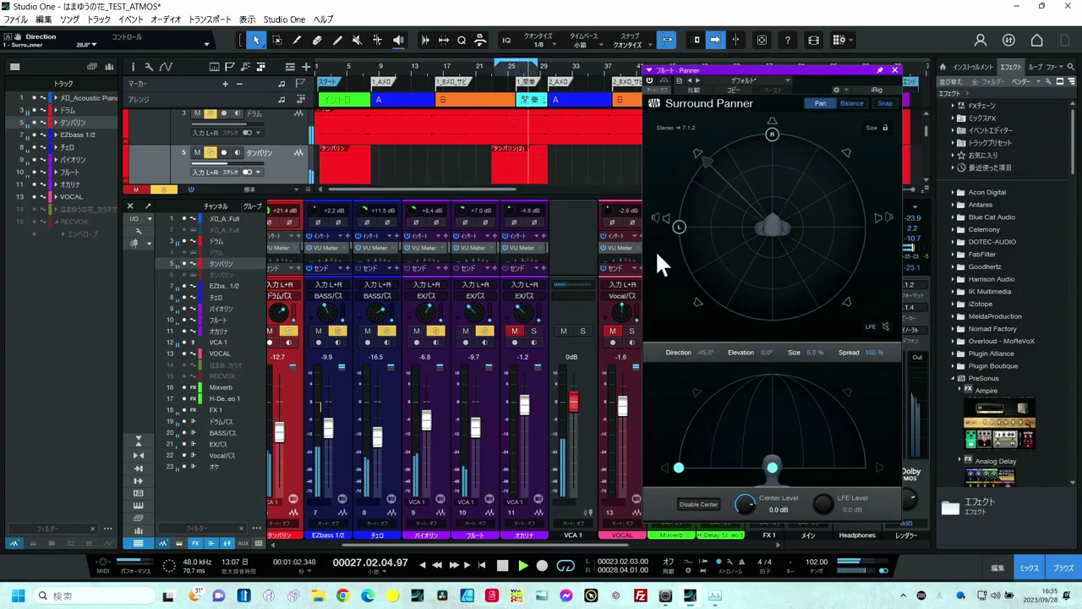
drag(709, 166, 754, 170)
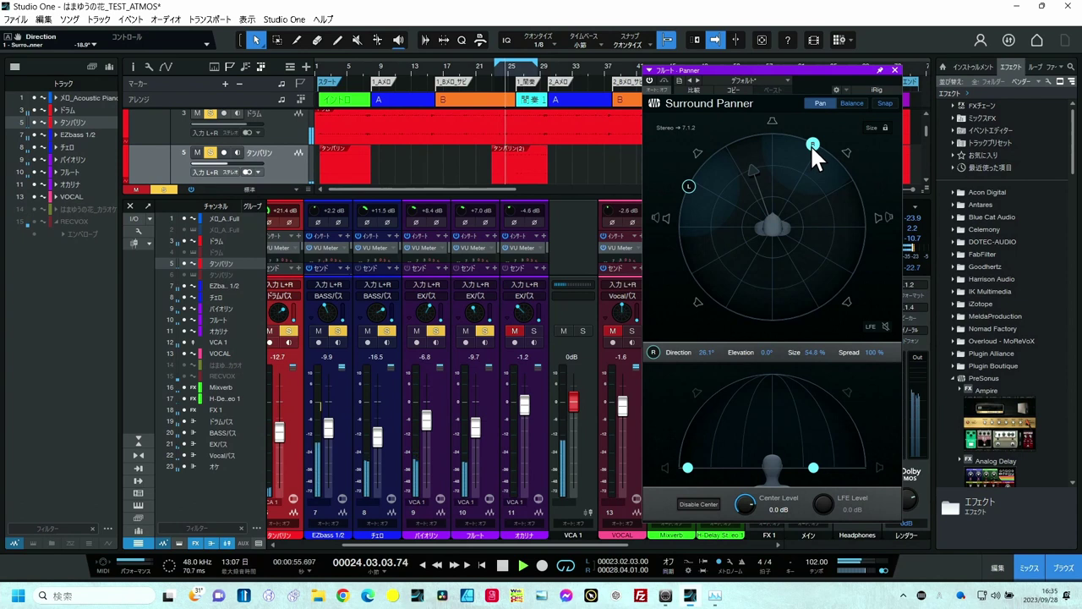
drag(810, 144, 837, 162)
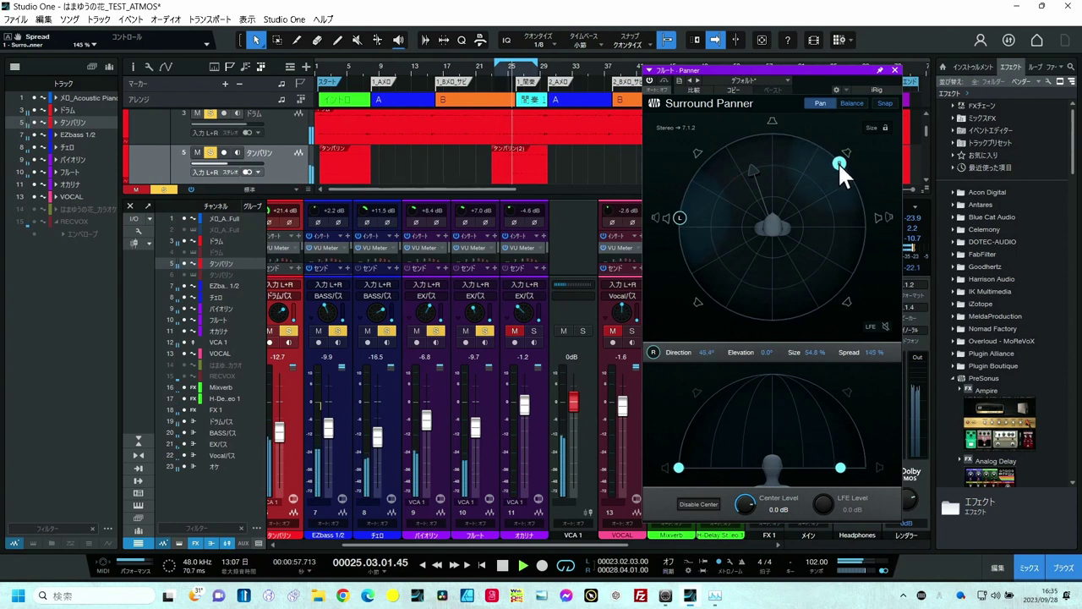
drag(754, 172, 744, 216)
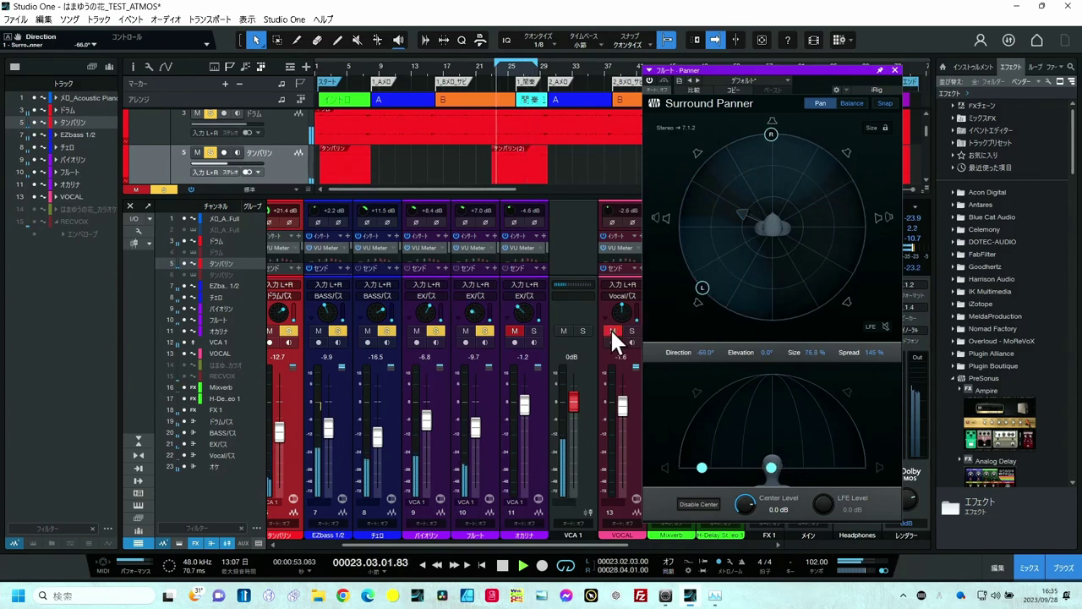
- Solo the オカリナ channel and shift the loop range to 26.02.01–29.03.03 with autoscroll off
click(517, 331)
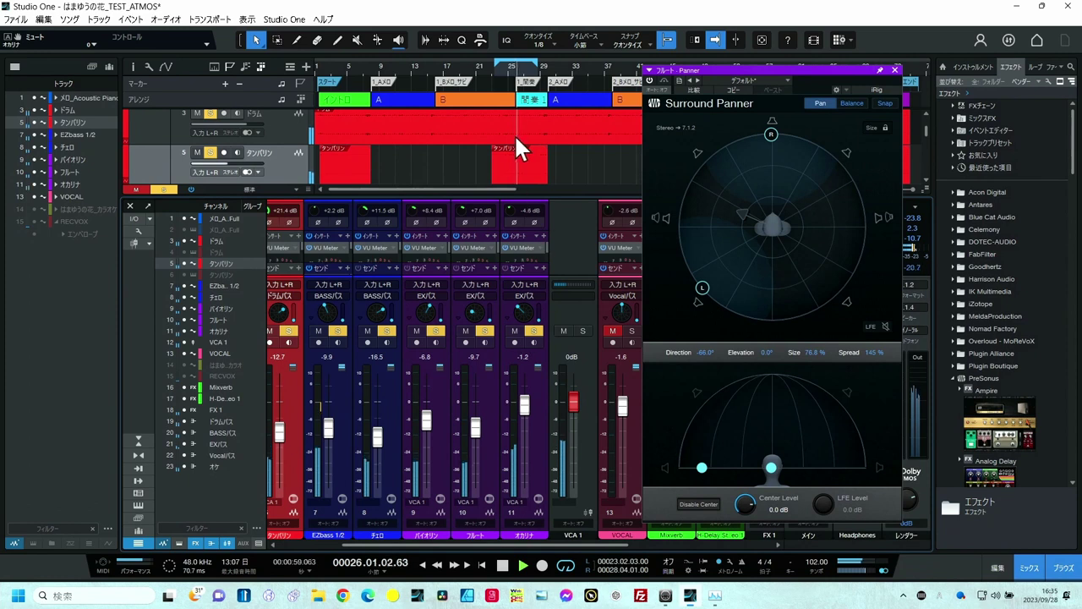
scroll(516, 132, down, 4)
scroll(517, 135, down, 3)
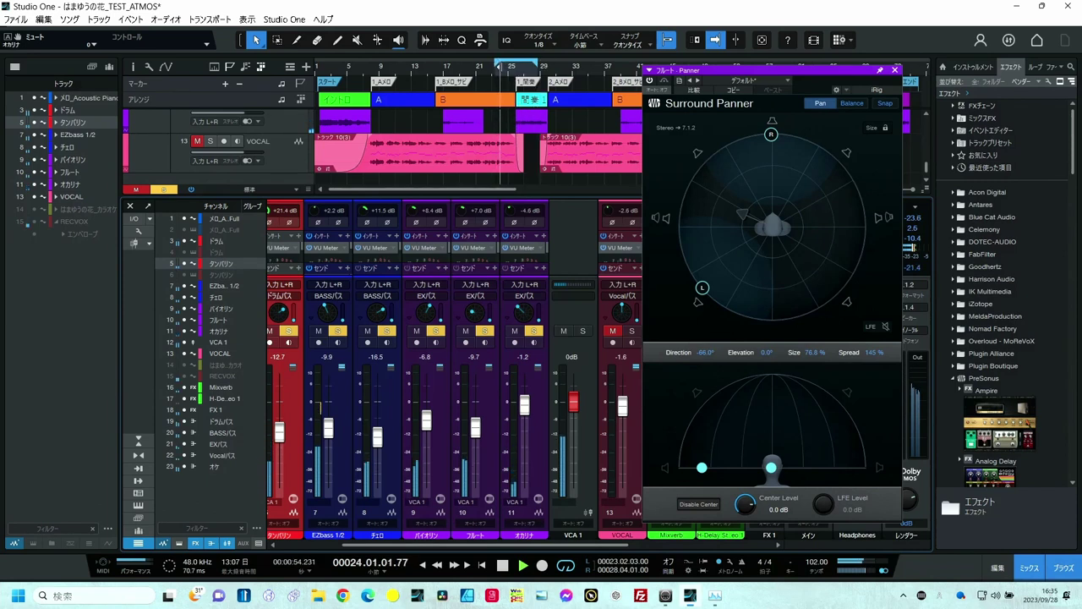
drag(497, 63, 546, 68)
key(f)
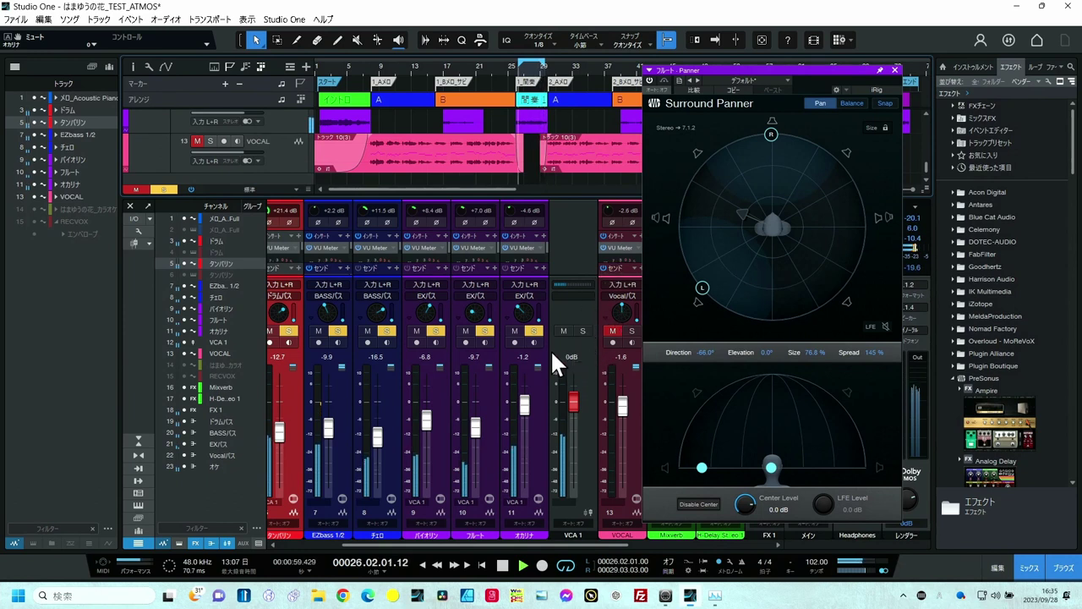
- Lower オカリナ to about -8.6 dB and repan フルート to direction about -54.8° with spread about 109%
drag(524, 405, 527, 425)
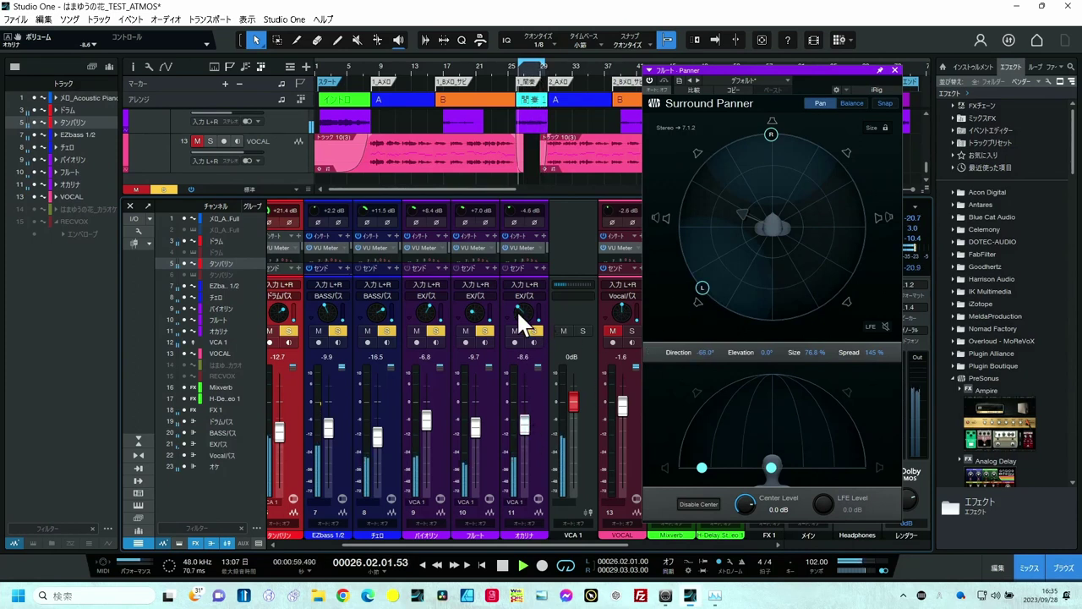
click(699, 286)
drag(698, 285, 695, 259)
drag(735, 207, 733, 195)
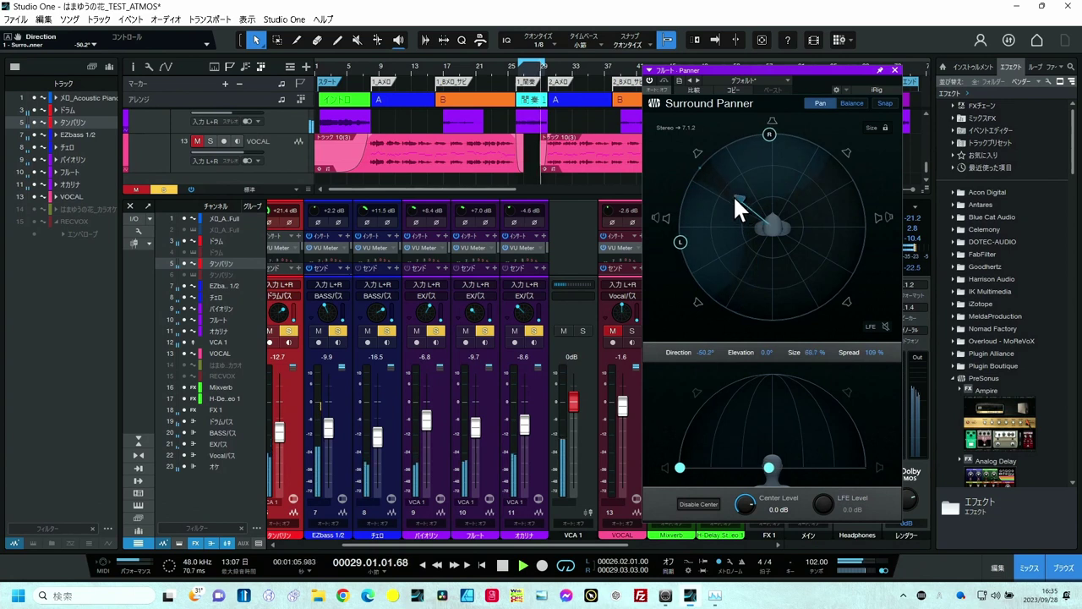
- Set the オカリナ surround panner to direction about 37.4°, size about 74.6% and spread about 58.8%, and its volume to about -19.1 dB
click(523, 307)
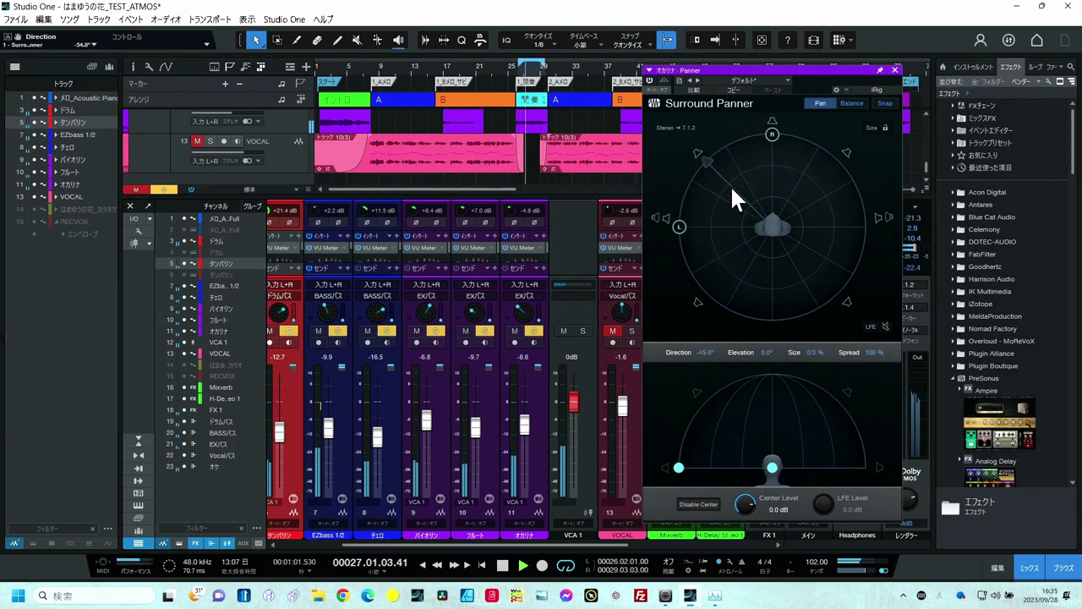
drag(681, 225, 805, 144)
drag(526, 425, 530, 446)
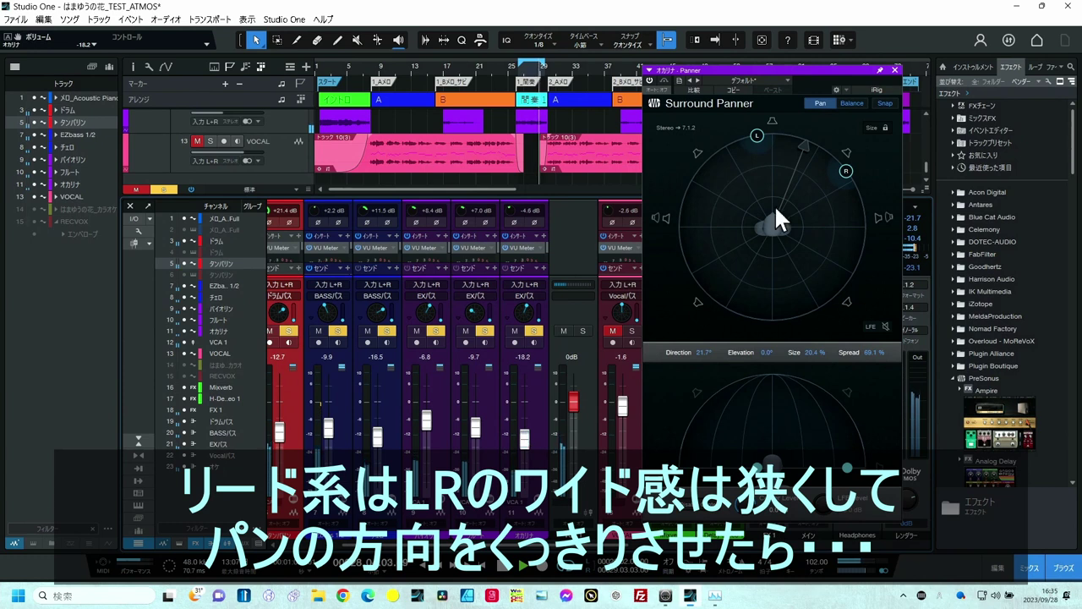
drag(758, 136, 796, 196)
drag(524, 452, 526, 454)
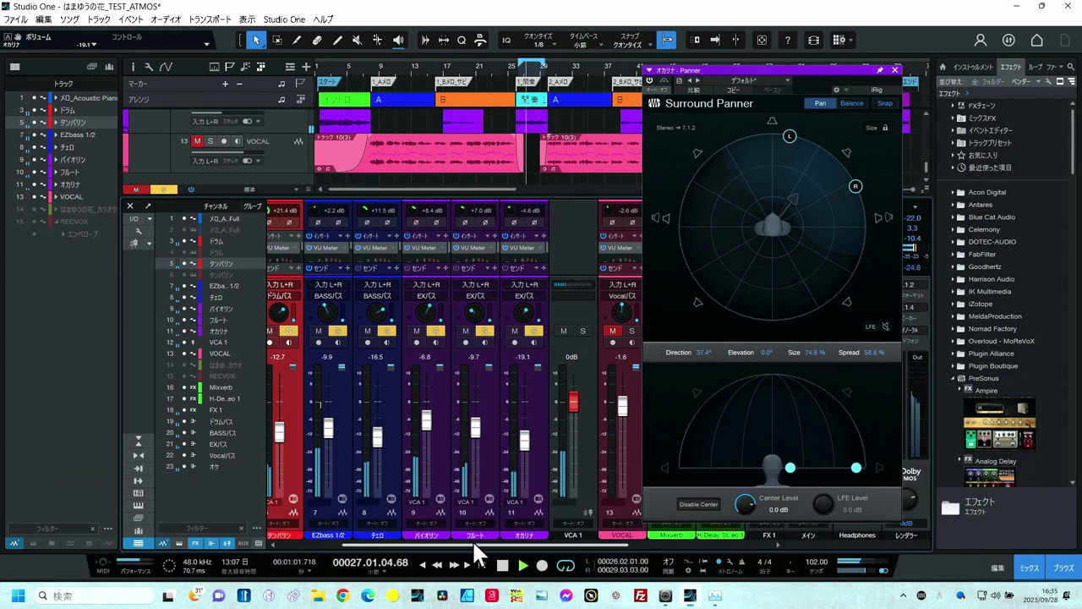
- Open the ドラムバス channel's surround panner from the bus section of the mixer
drag(472, 539, 629, 548)
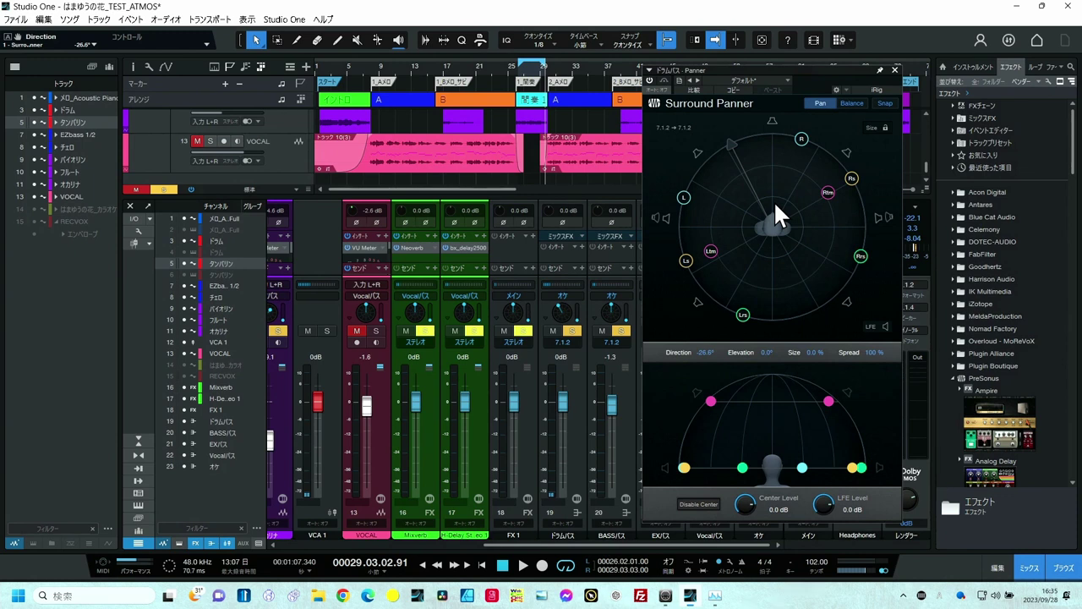
double_click(774, 207)
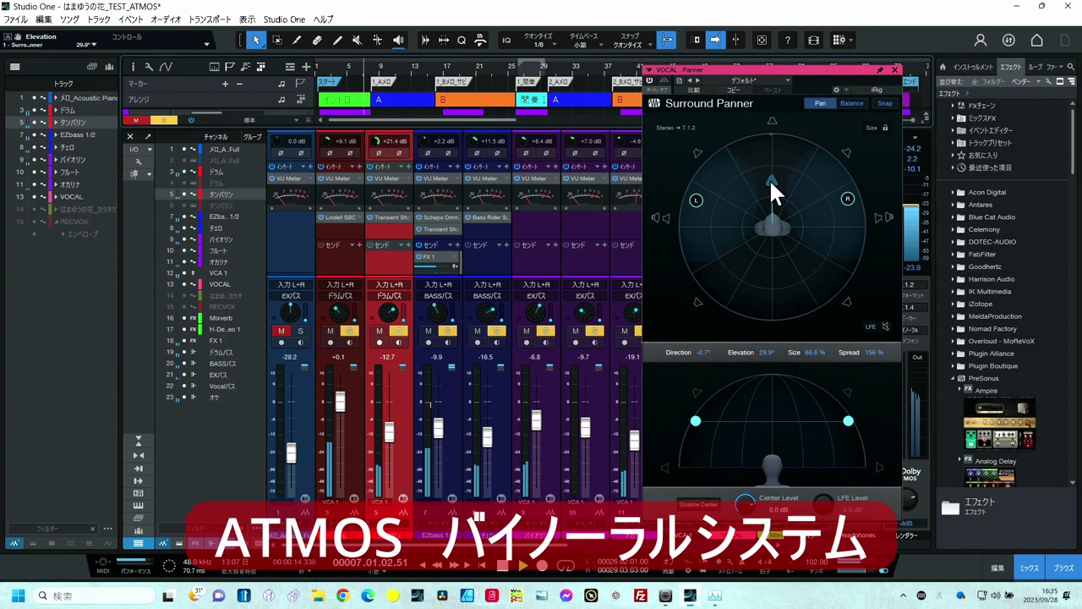
- Audition the VOCAL pan at the front, at direction about -52.4° and at about 42.7°
drag(770, 179, 773, 137)
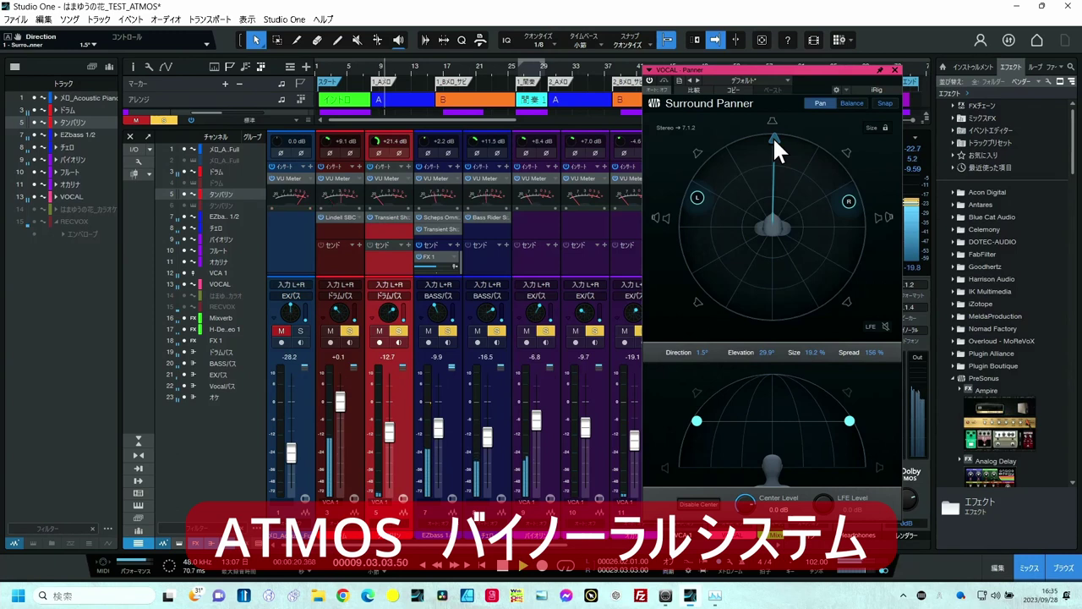
drag(773, 136, 706, 176)
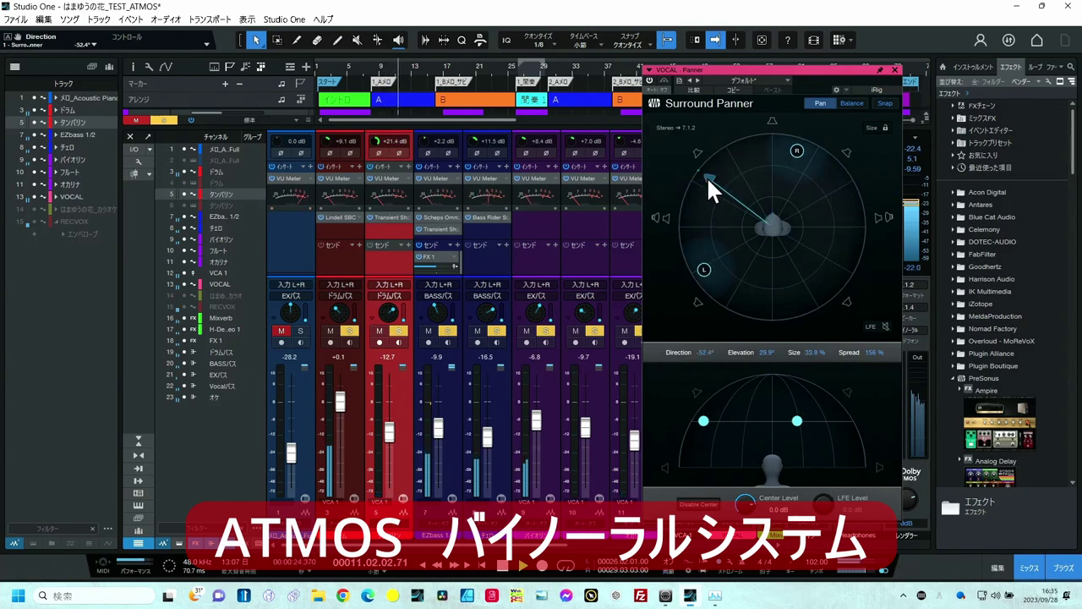
drag(705, 176, 892, 93)
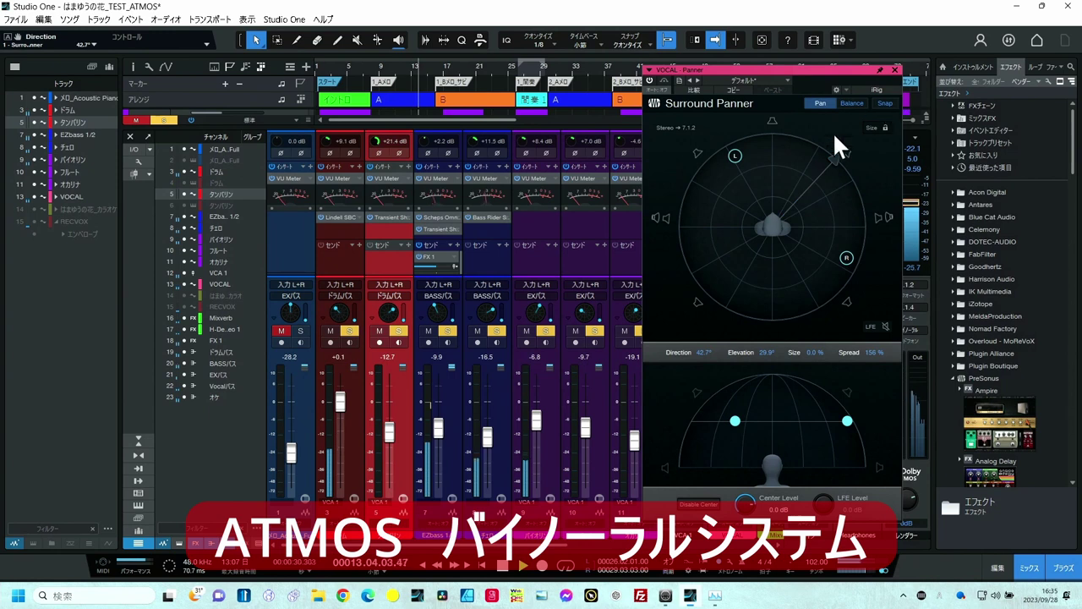
- Narrow the VOCAL spread to about 90.4% and audition directions of about -43.1° and 90.3° before returning to the front at about 0.6°
drag(740, 159, 777, 114)
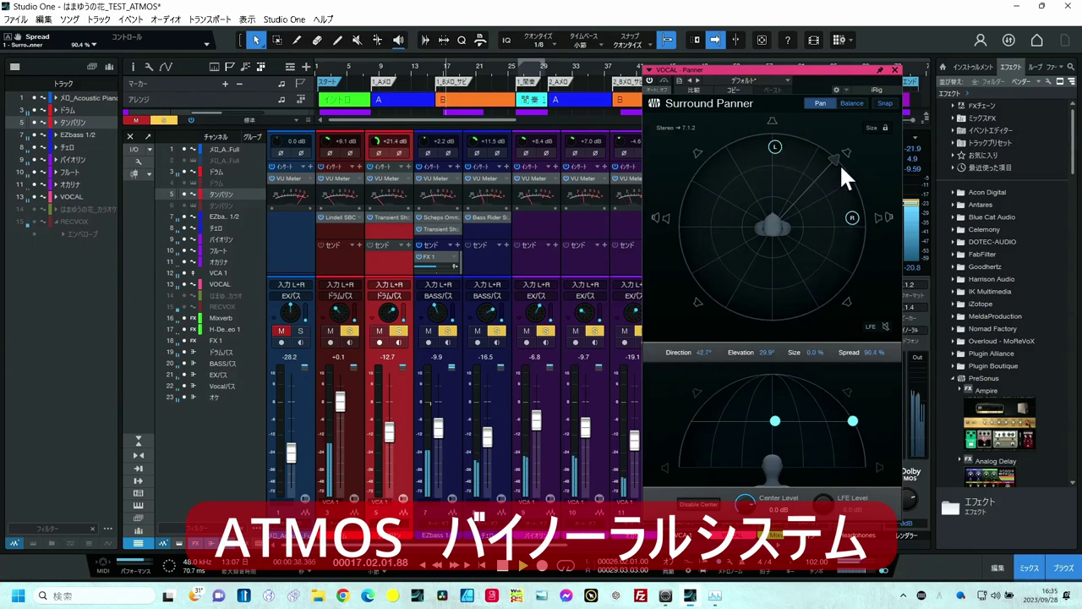
drag(840, 163, 716, 167)
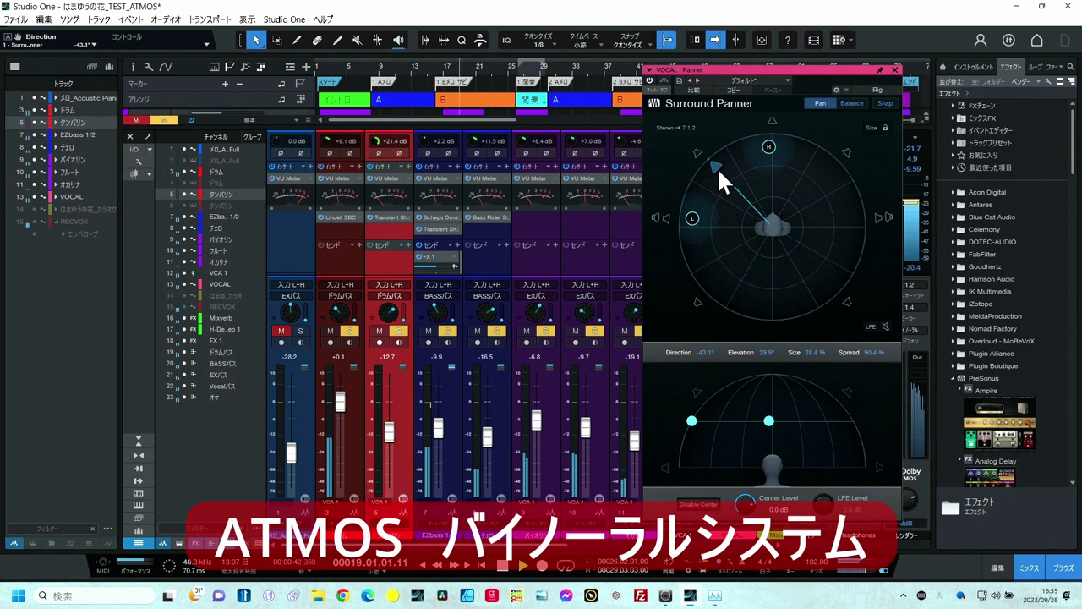
drag(717, 166, 882, 229)
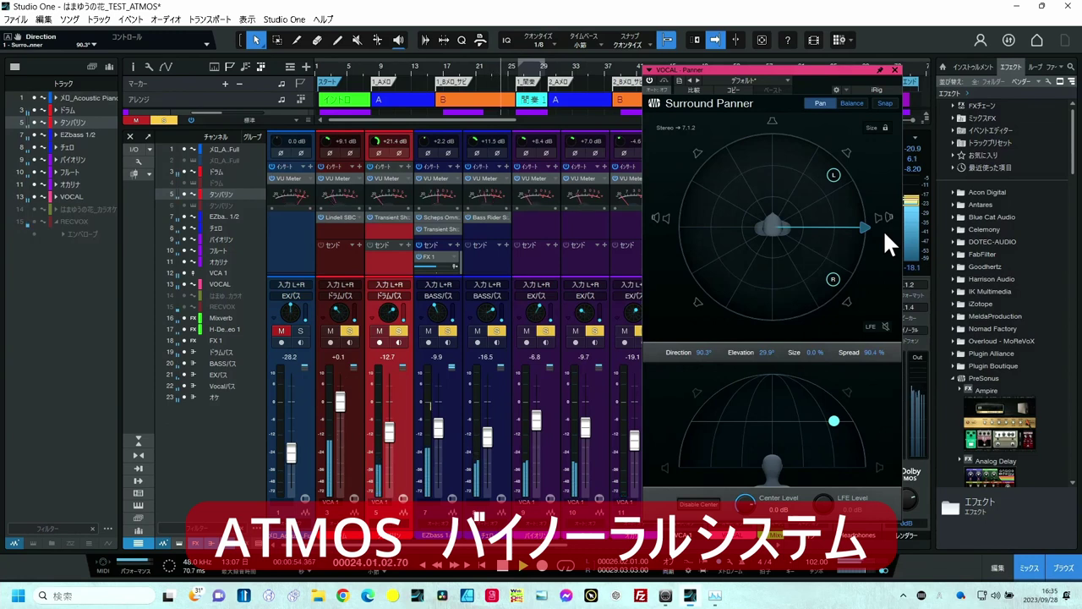
drag(883, 229, 776, 127)
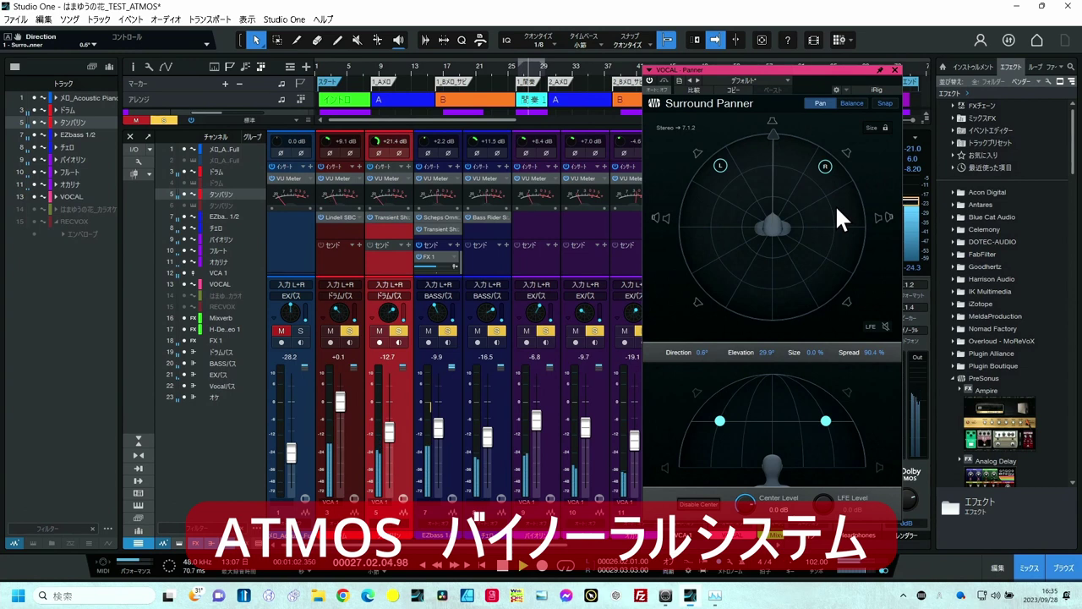
- Set the VOCAL panner to spread about 184%, direction about 2.5° and size about 72.2%, and lower its elevation to about 0.3°
click(829, 169)
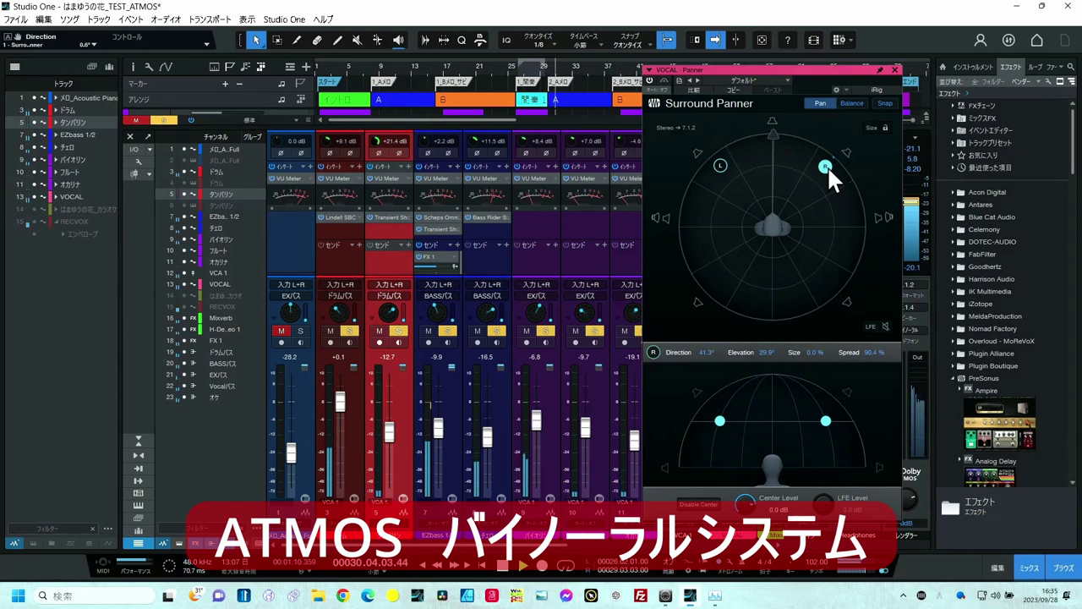
mouse_move(827, 165)
mouse_down()
mouse_move(863, 181)
mouse_move(887, 211)
mouse_up()
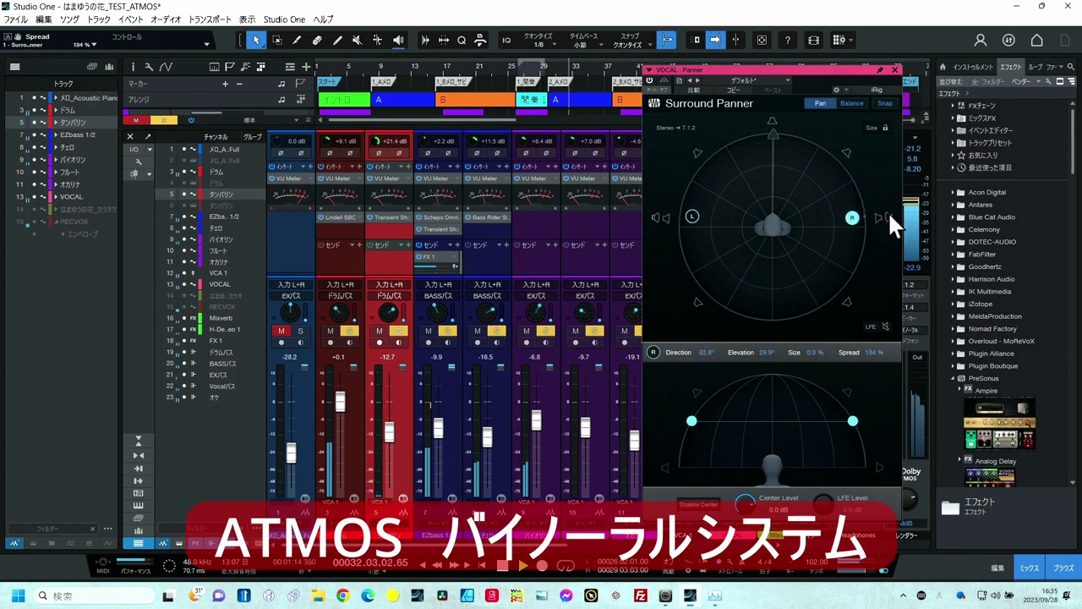
click(775, 133)
drag(774, 132, 776, 186)
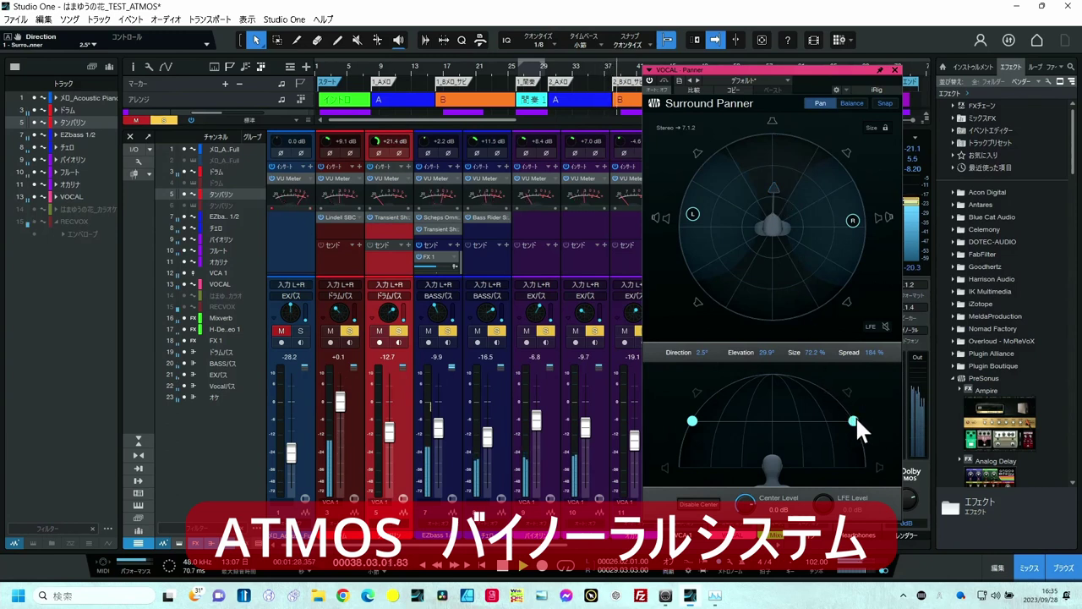
drag(857, 420, 857, 465)
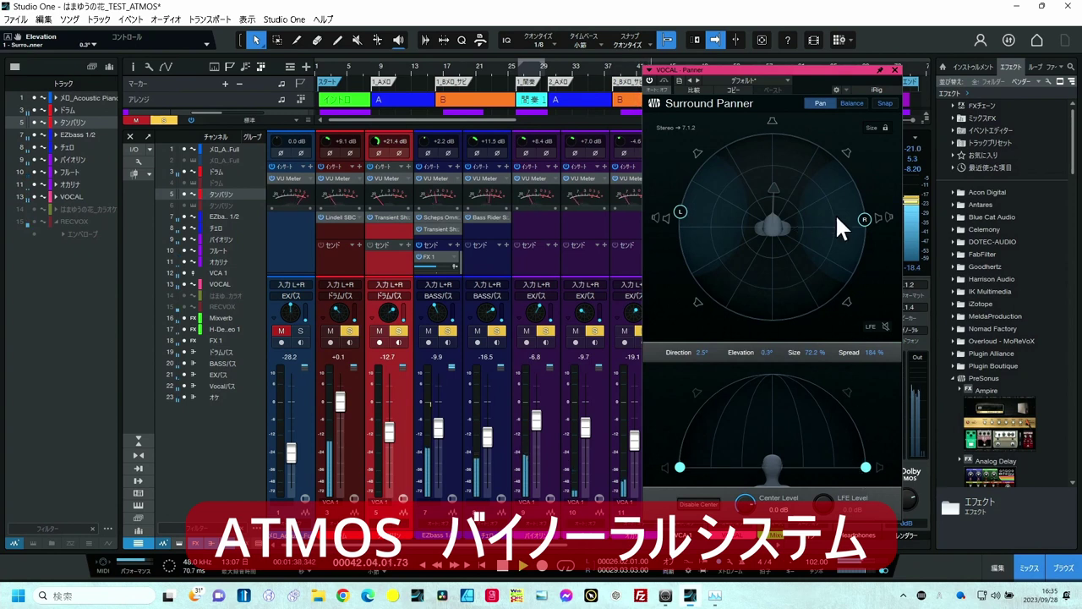
- Narrow the VOCAL spread to about 96.2% and fine-tune its pan to direction about 0.7° and size about 66.6%
click(860, 221)
drag(861, 222, 828, 169)
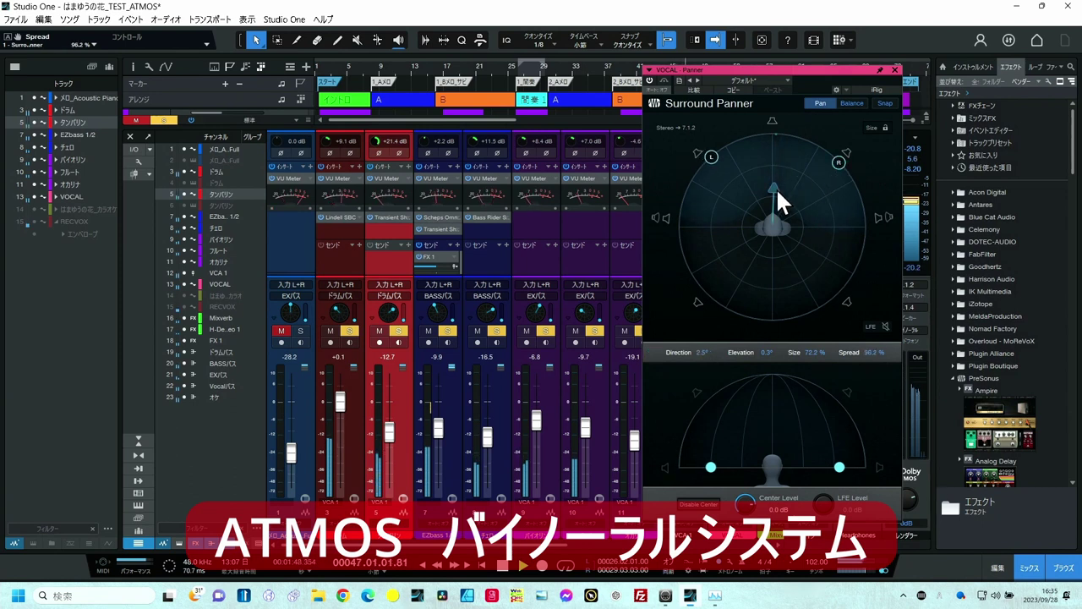
drag(776, 188, 775, 186)
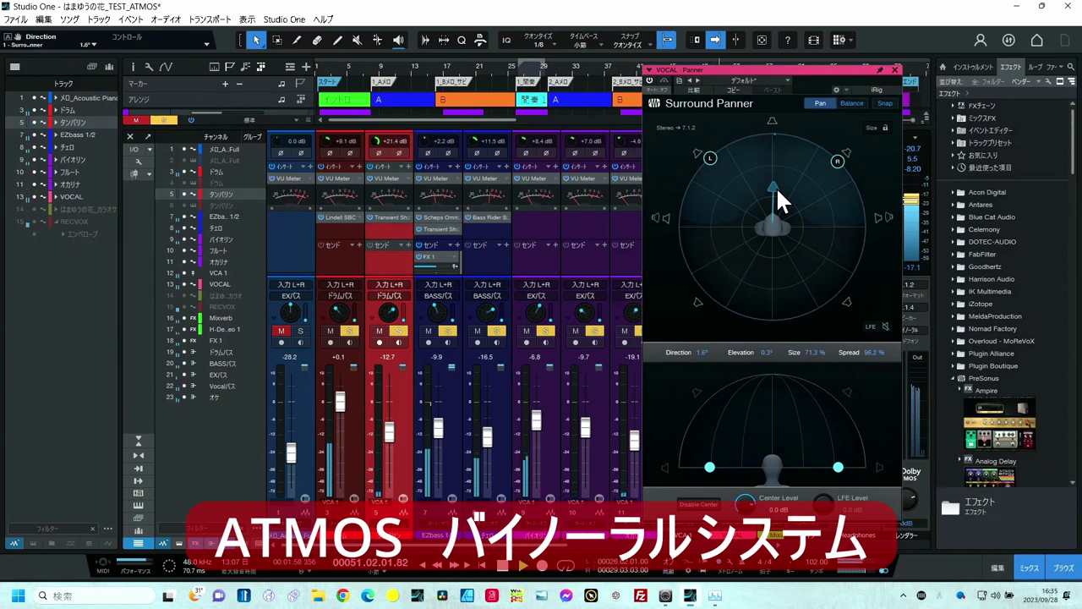
mouse_move(777, 191)
mouse_down()
mouse_move(723, 233)
mouse_move(726, 283)
mouse_move(775, 330)
mouse_move(779, 256)
mouse_move(822, 250)
mouse_move(834, 228)
mouse_move(834, 198)
mouse_move(820, 181)
mouse_move(777, 172)
mouse_move(776, 192)
mouse_up()
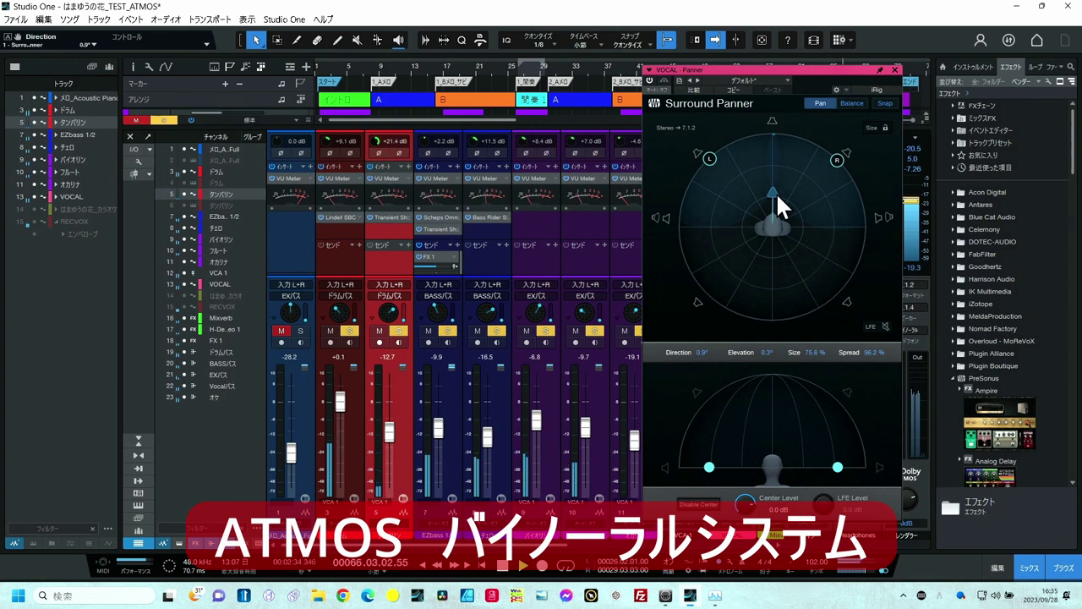
drag(776, 191, 775, 183)
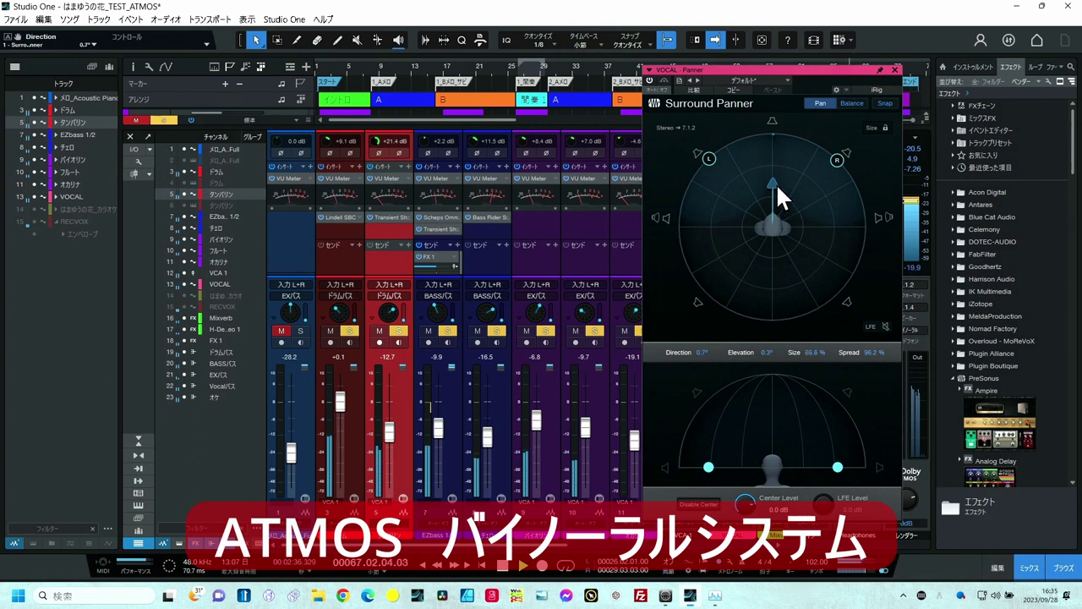